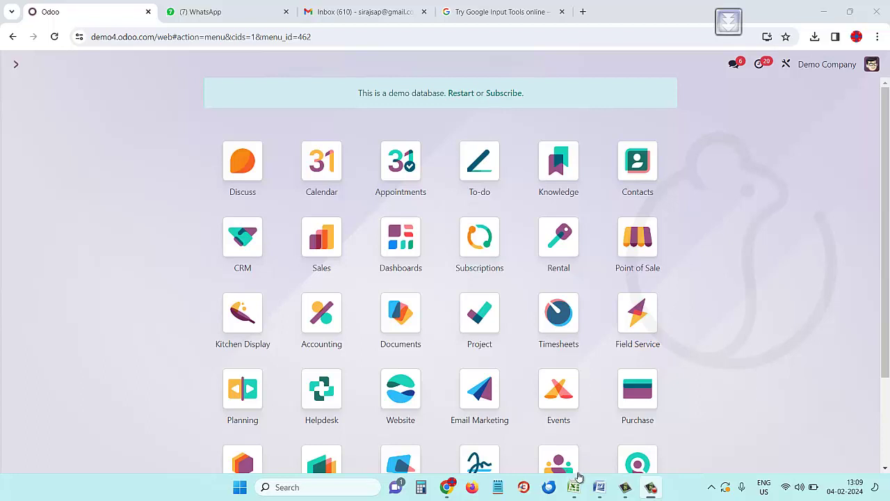
{"action": "left_click", "coordinate": [573, 487]}
{"action": "left_click", "coordinate": [275, 281]}
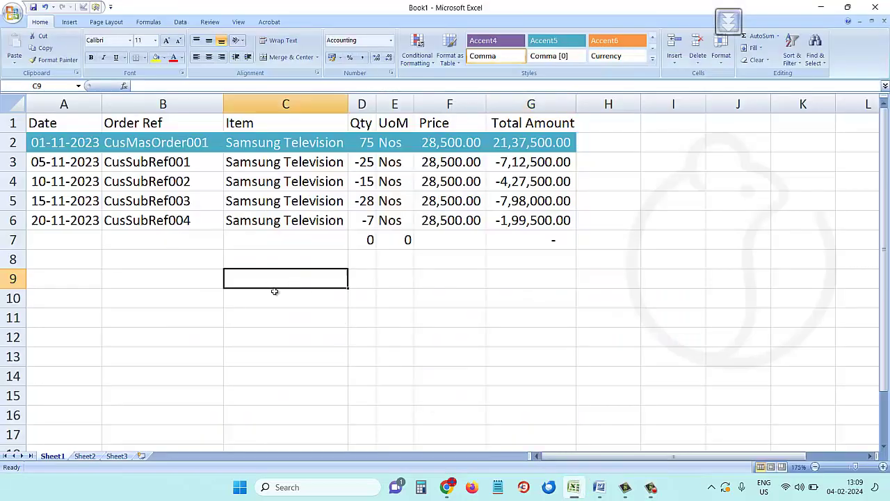
{"action": "left_click", "coordinate": [65, 141]}
{"action": "left_click_drag", "start_coordinate": [65, 141], "coordinate": [529, 144]}
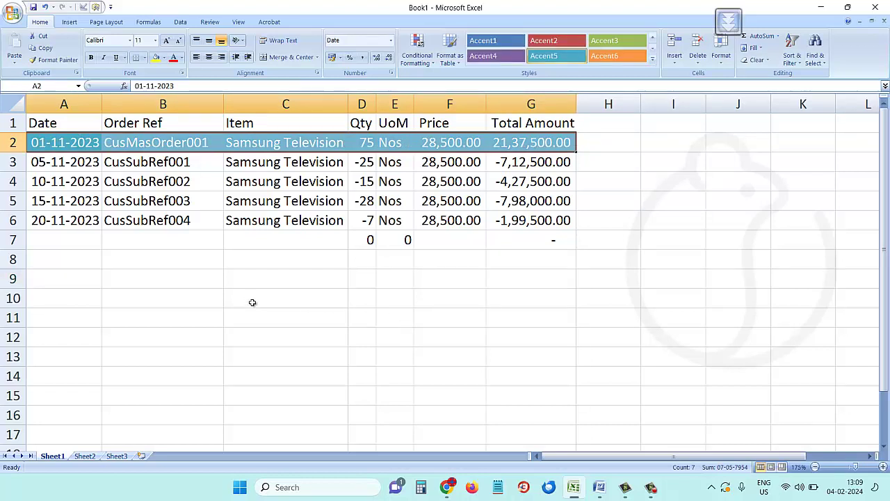
{"action": "left_click", "coordinate": [259, 278]}
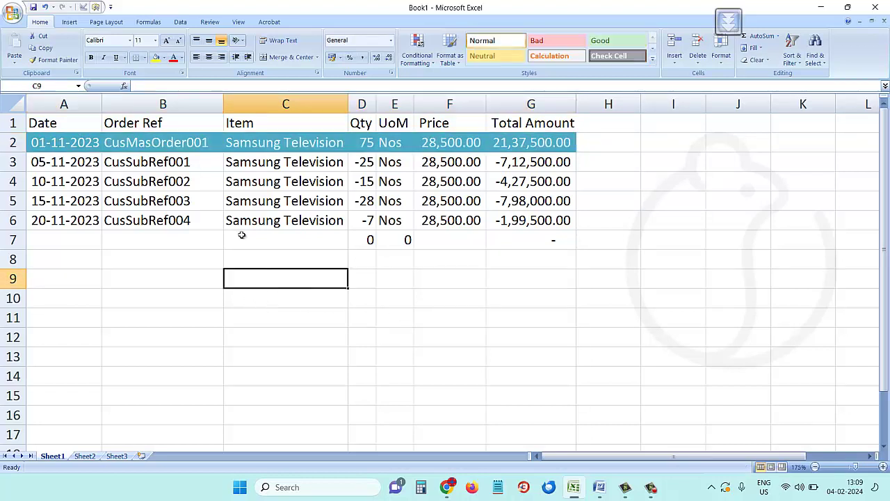
{"action": "left_click_drag", "start_coordinate": [54, 145], "coordinate": [536, 142]}
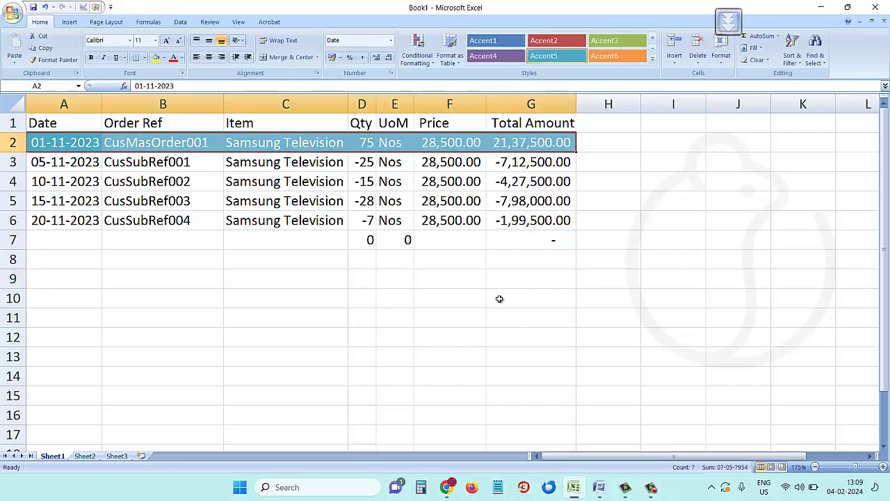
{"action": "key", "text": "Tab"}
{"action": "key", "text": "Tab"}
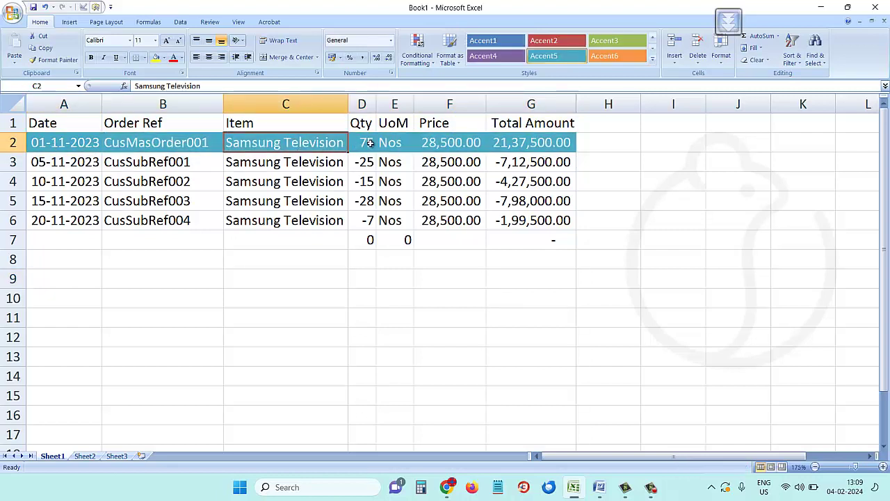
{"action": "key", "text": "Tab"}
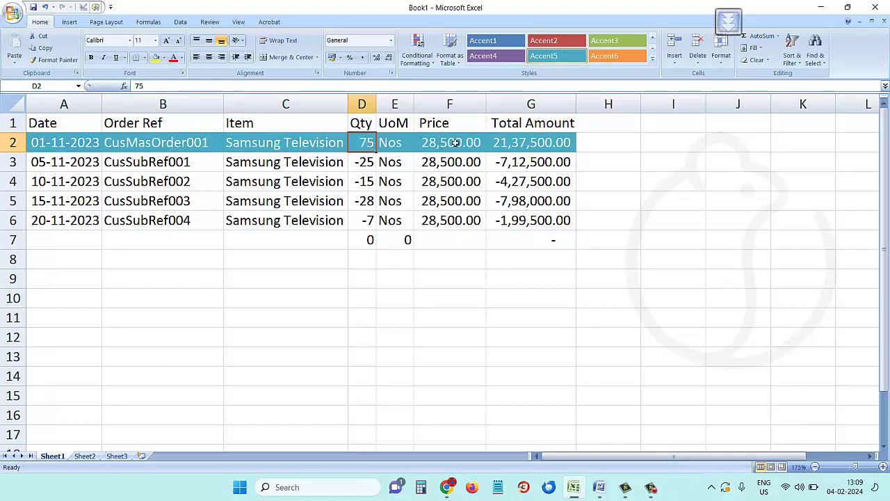
{"action": "key", "text": "Tab"}
{"action": "key", "text": "Tab"}
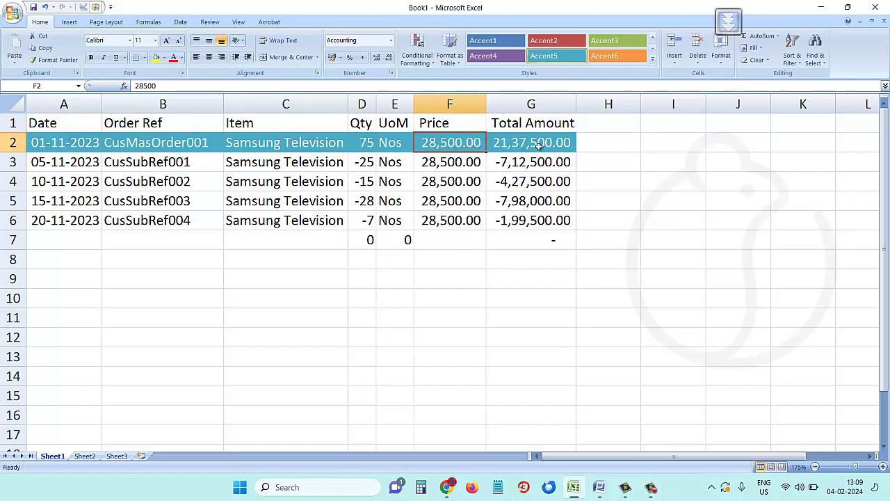
{"action": "left_click_drag", "start_coordinate": [538, 146], "coordinate": [71, 143]}
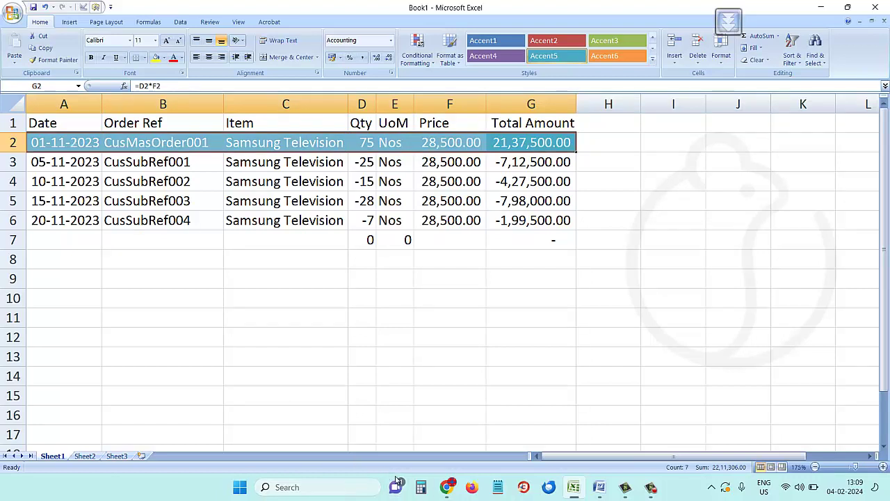
- Open the Sales app and start a new quotation
{"action": "mouse_move", "coordinate": [447, 487]}
{"action": "left_click", "coordinate": [437, 445]}
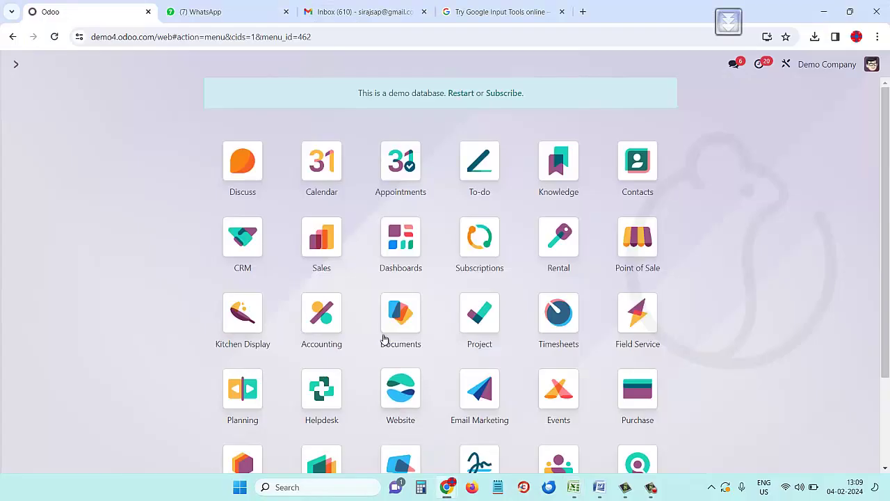
{"action": "left_click", "coordinate": [324, 241]}
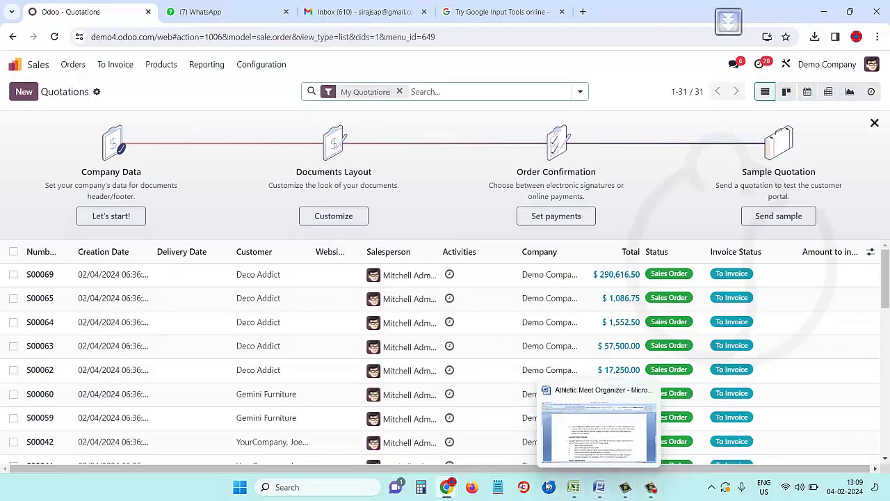
{"action": "left_click", "coordinate": [574, 487]}
{"action": "left_click", "coordinate": [574, 487]}
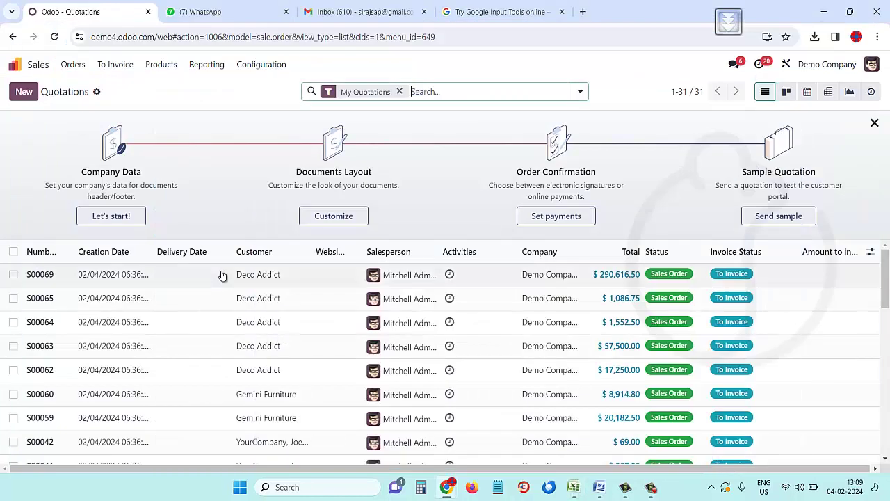
{"action": "left_click", "coordinate": [25, 91]}
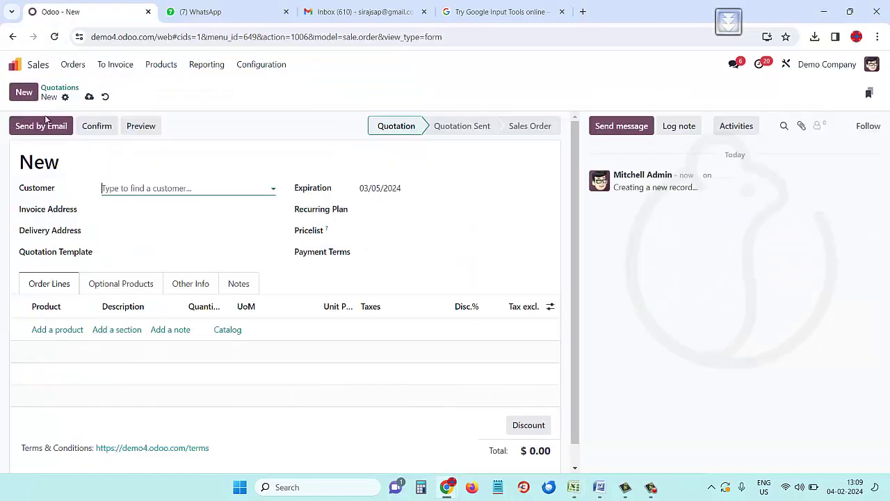
- Set the quotation's expiration date to 11/30/2024
{"action": "left_click", "coordinate": [378, 192]}
{"action": "left_click", "coordinate": [355, 220]}
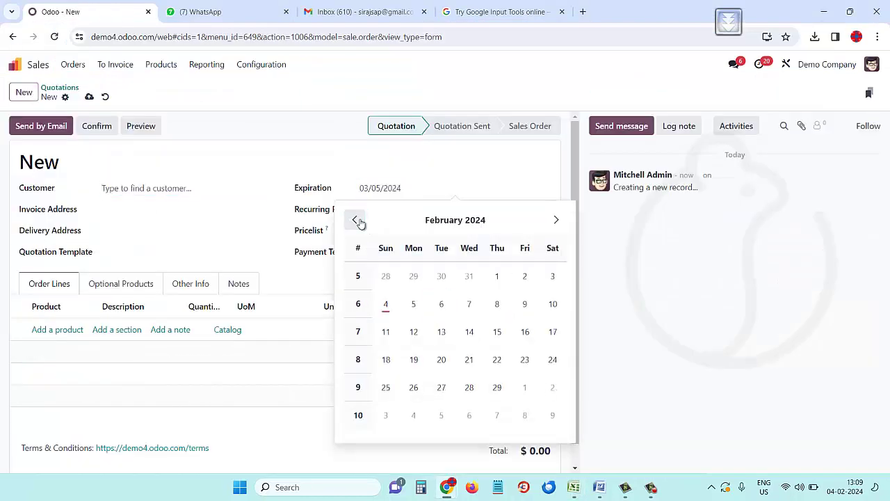
{"action": "left_click", "coordinate": [355, 220]}
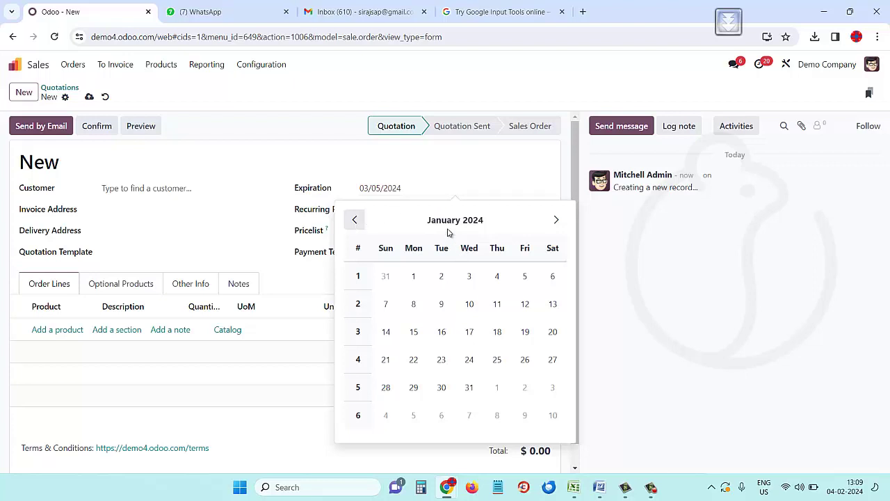
{"action": "left_click", "coordinate": [399, 194]}
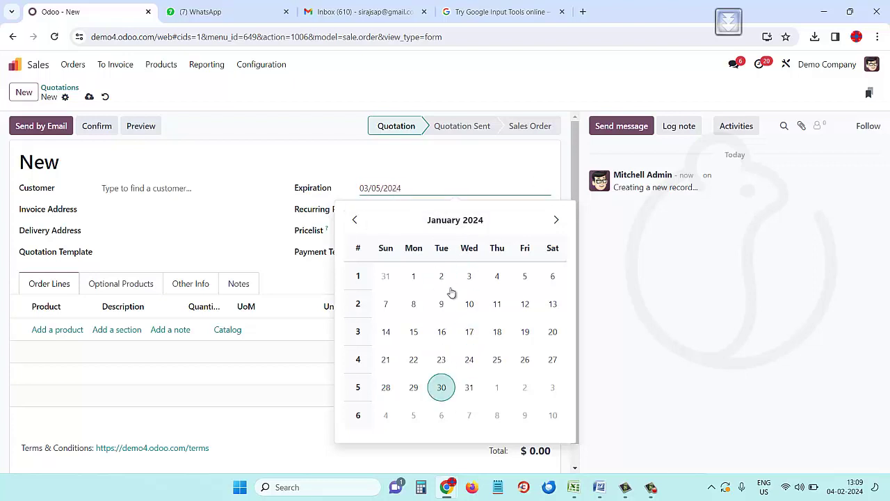
{"action": "left_click", "coordinate": [460, 220]}
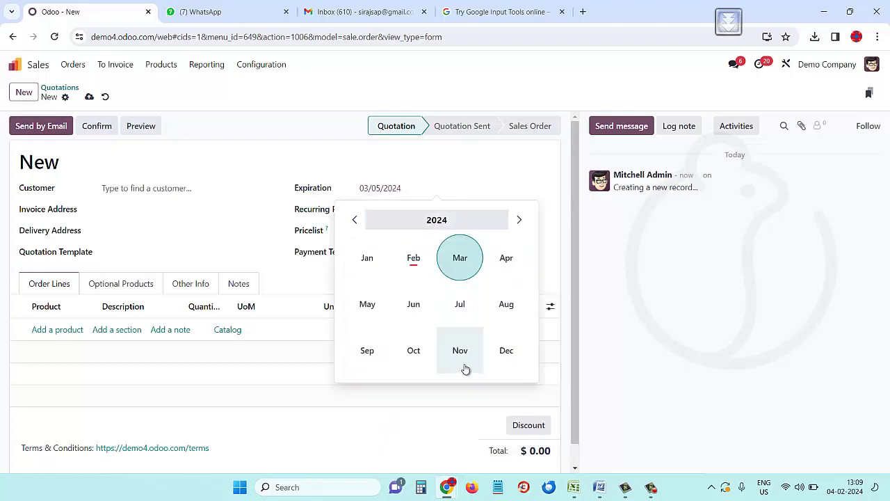
{"action": "left_click", "coordinate": [459, 352]}
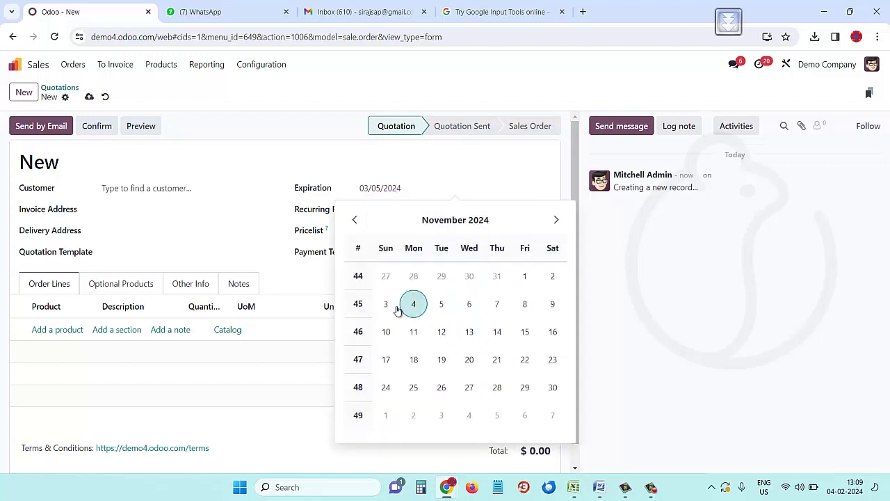
{"action": "left_click", "coordinate": [552, 387]}
- Choose customer MouseTrack Electronics and add a Samsung Television 32" product line
{"action": "left_click", "coordinate": [169, 187]}
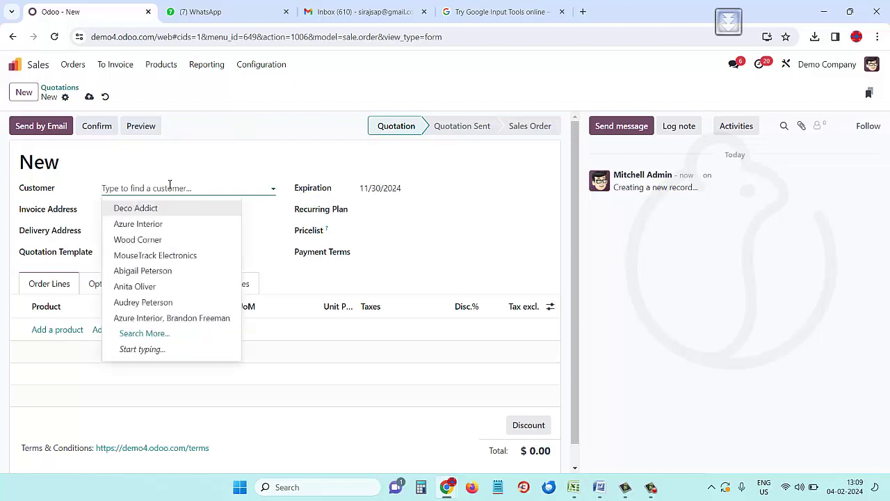
{"action": "type", "text": "mou"}
{"action": "type", "text": "s"}
{"action": "left_click", "coordinate": [167, 208]}
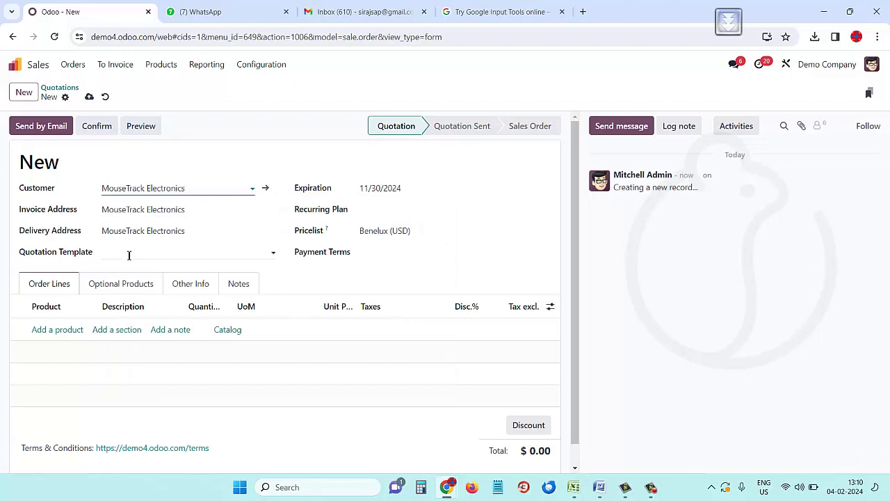
{"action": "left_click", "coordinate": [53, 330]}
{"action": "type", "text": "sams"}
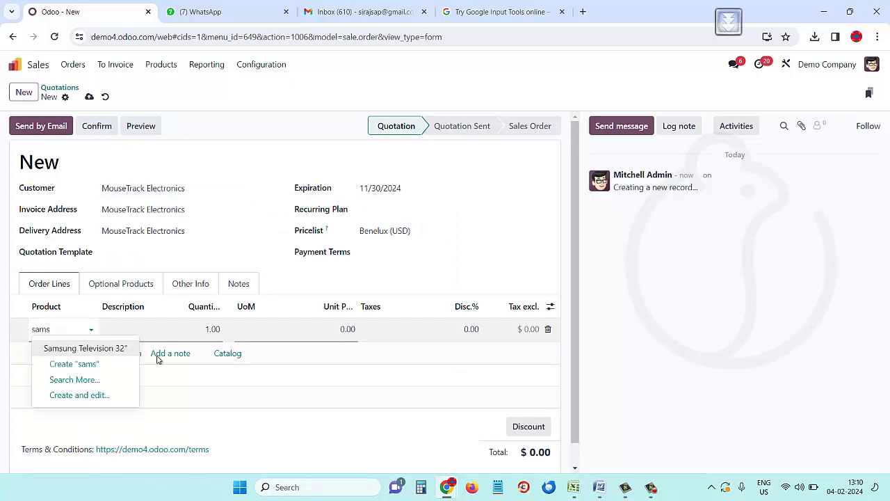
{"action": "left_click", "coordinate": [101, 348]}
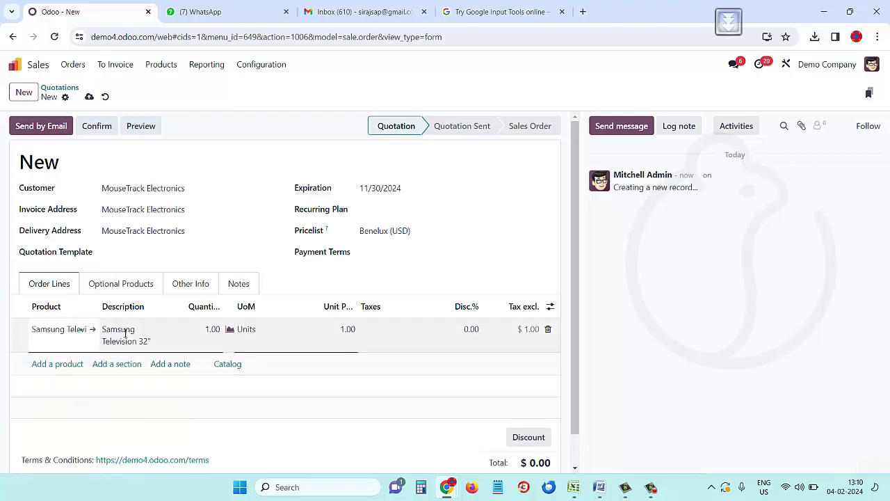
- Set the television line to 75 units at a unit price of 28,500.00
{"action": "left_click", "coordinate": [202, 330]}
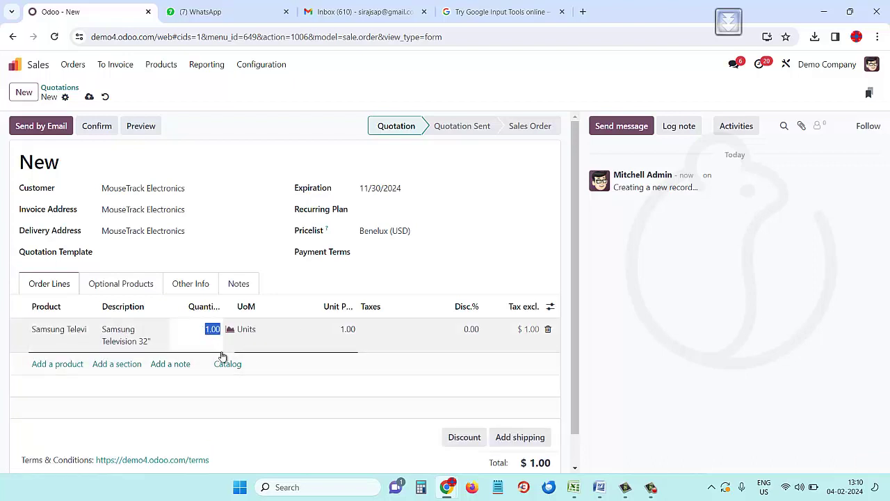
{"action": "type", "text": "75"}
{"action": "key", "text": "Tab"}
{"action": "left_click", "coordinate": [340, 333]}
{"action": "left_click", "coordinate": [573, 488]}
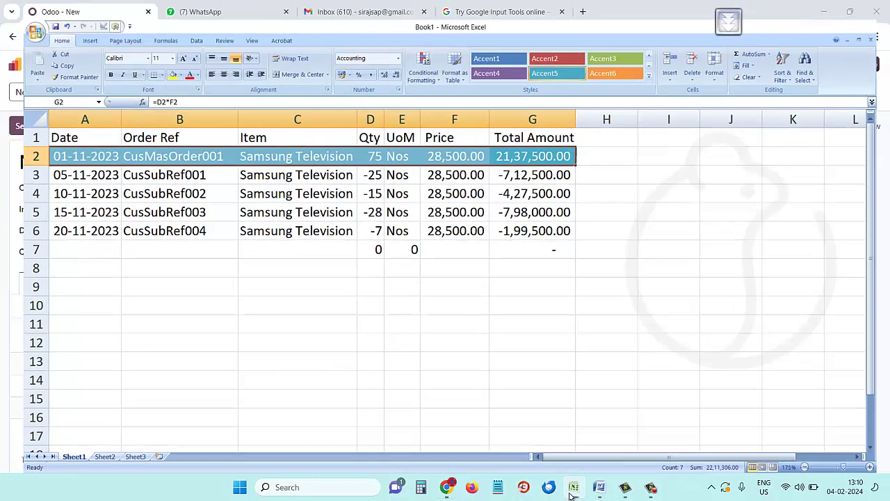
{"action": "left_click", "coordinate": [573, 488]}
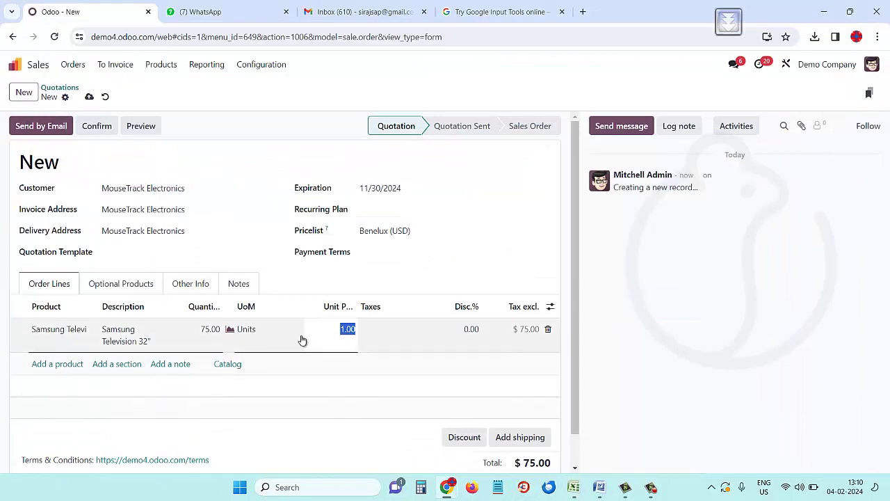
{"action": "type", "text": "285"}
{"action": "key", "text": "Return"}
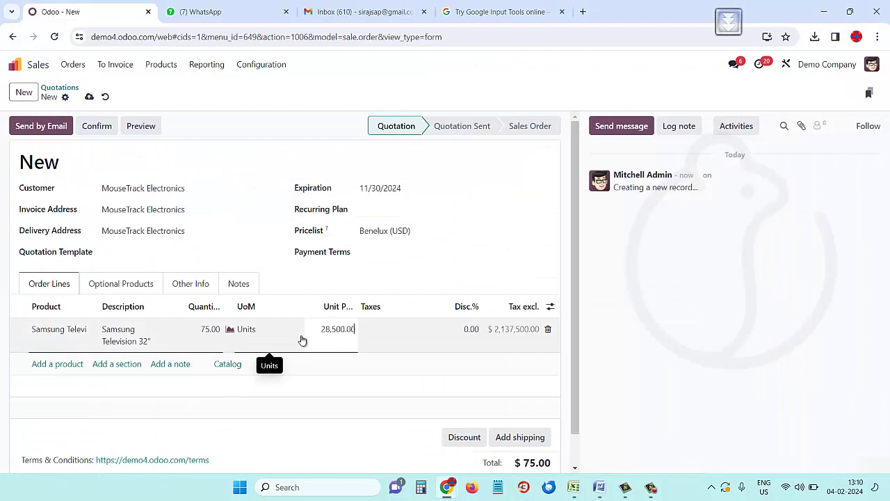
{"action": "scroll", "coordinate": [459, 343], "scroll_direction": "down", "scroll_amount": 1}
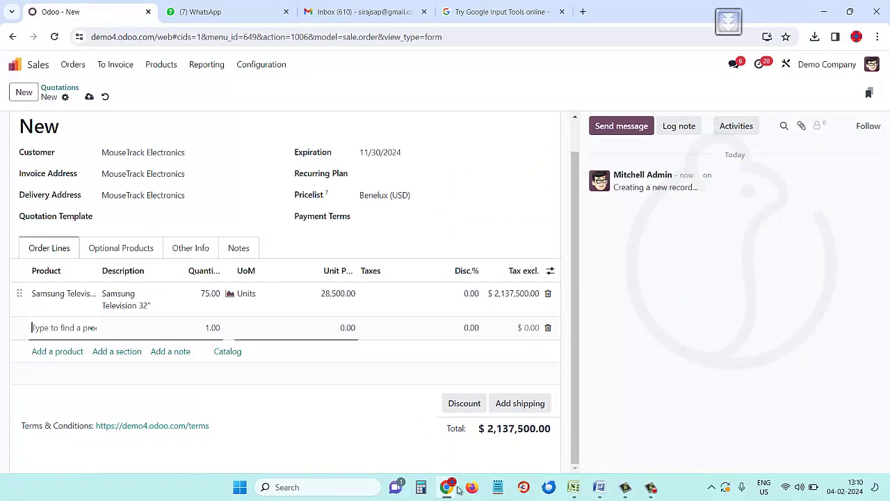
{"action": "left_click", "coordinate": [573, 488]}
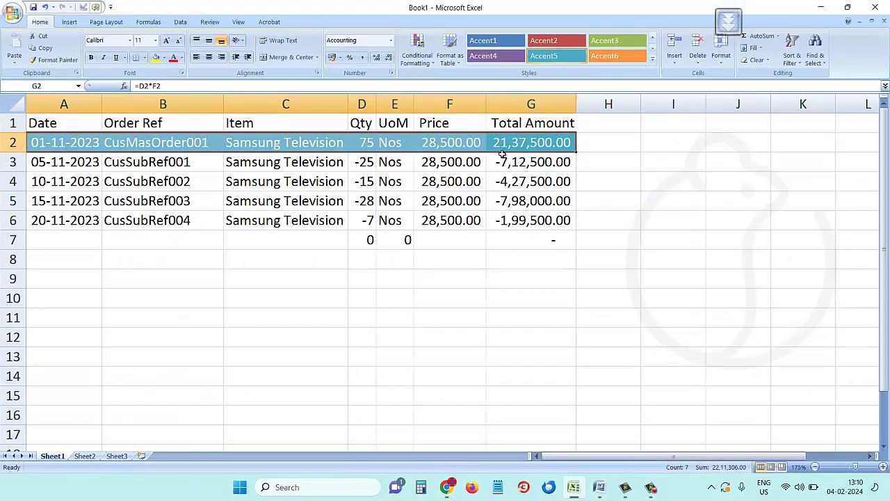
{"action": "mouse_move", "coordinate": [446, 486]}
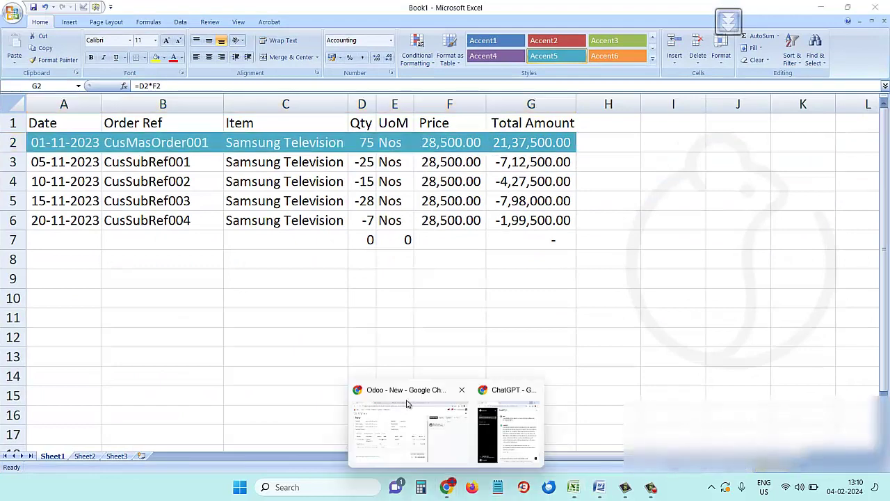
{"action": "left_click", "coordinate": [410, 421]}
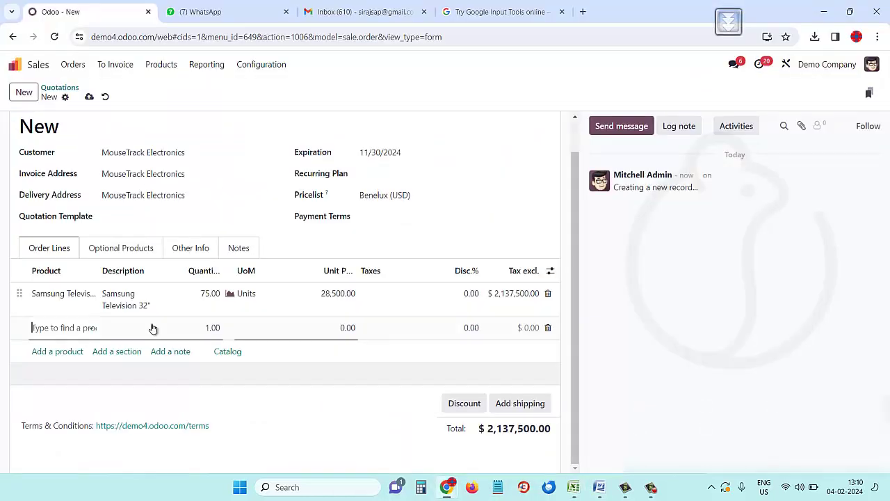
- Save quotation S00070, confirm it as a sales order, and return to the app menu
{"action": "left_click", "coordinate": [89, 97]}
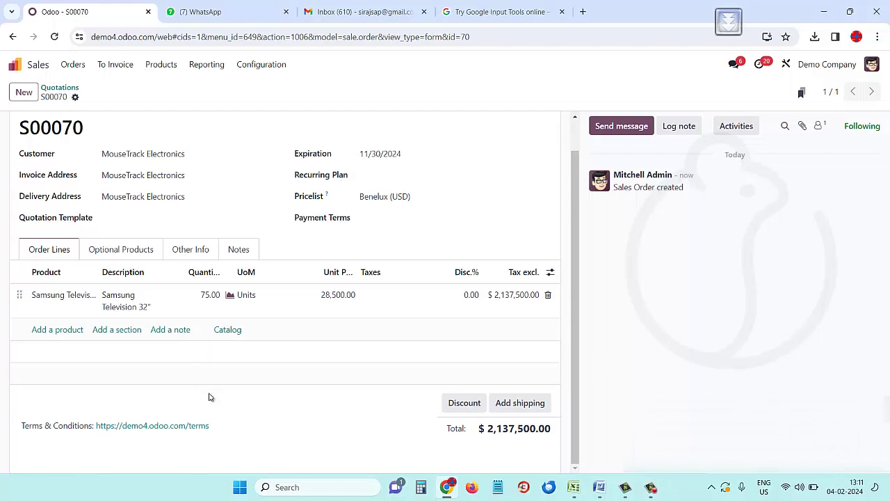
{"action": "scroll", "coordinate": [139, 182], "scroll_direction": "up", "scroll_amount": 2}
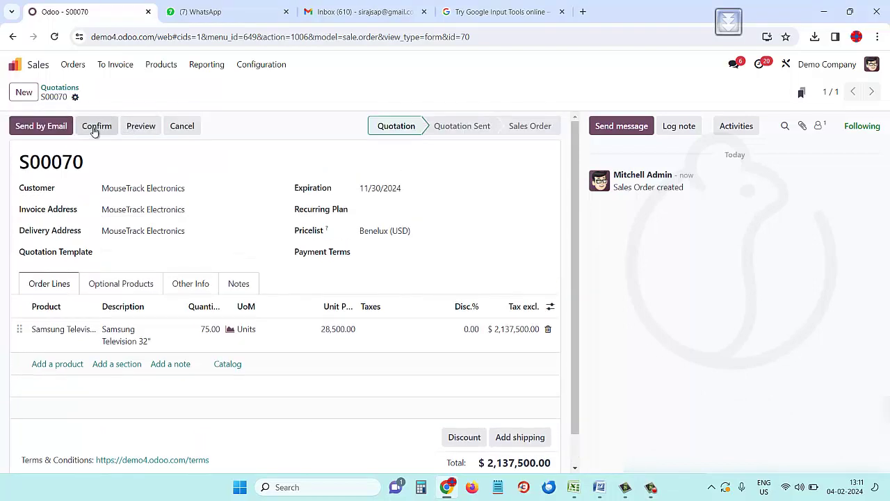
{"action": "left_click", "coordinate": [95, 129]}
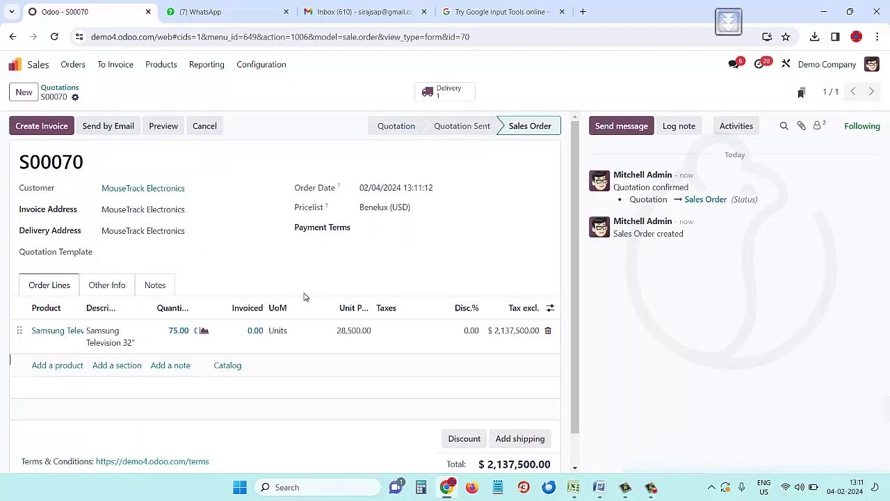
{"action": "left_click", "coordinate": [31, 64]}
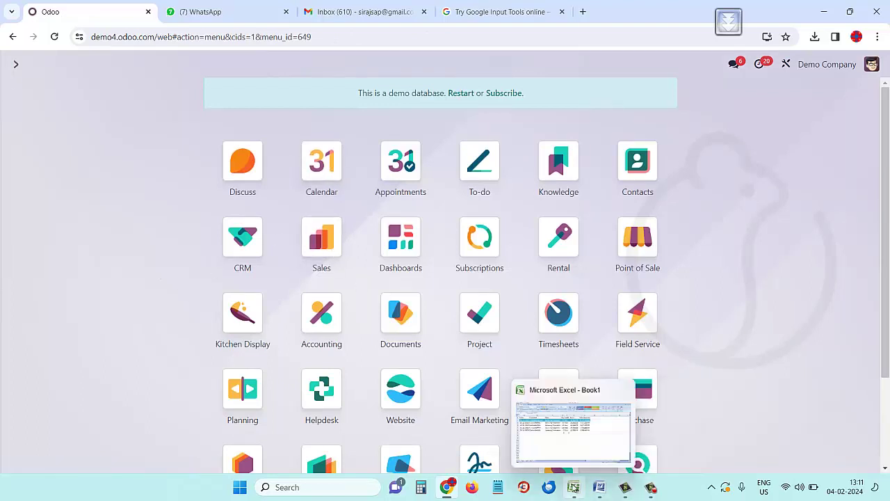
- Review the first partial shipment's date and -25 quantity in the Excel workbook
{"action": "left_click", "coordinate": [574, 486]}
{"action": "left_click", "coordinate": [294, 164]}
{"action": "left_click", "coordinate": [98, 161]}
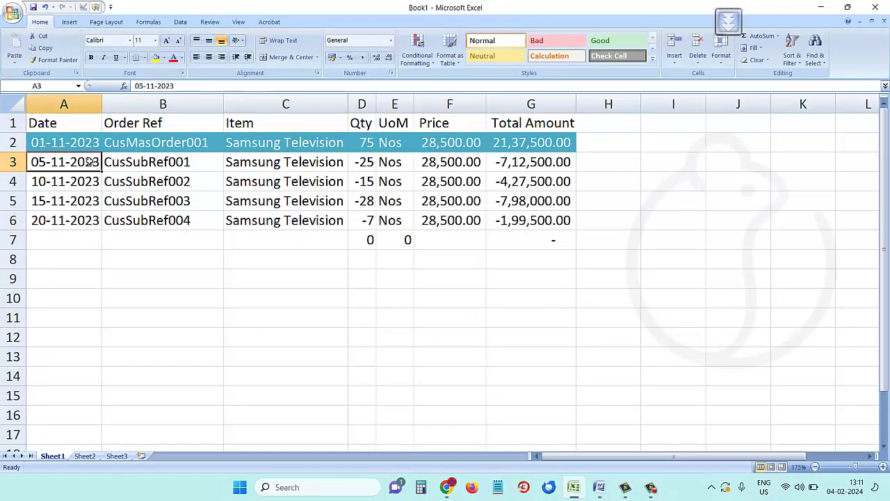
{"action": "left_click", "coordinate": [354, 161]}
- Back in Odoo, open sales order S00070 from the Sales list
{"action": "left_click", "coordinate": [447, 487]}
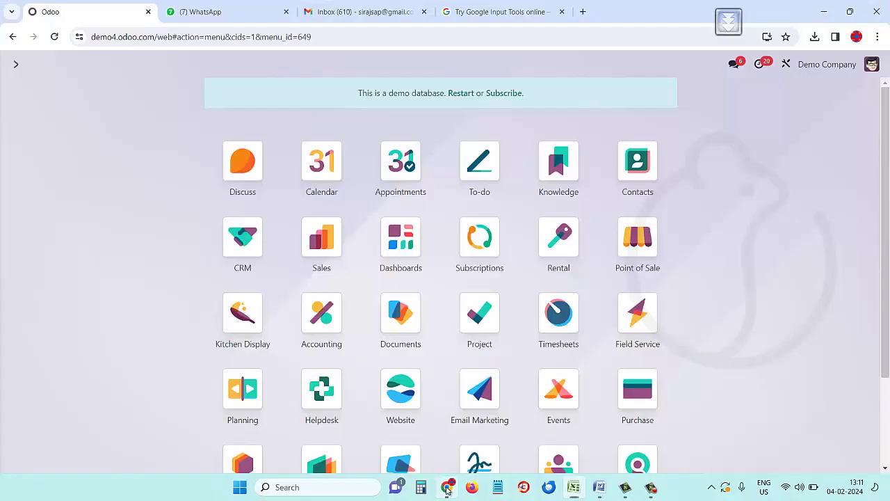
{"action": "left_click", "coordinate": [319, 247]}
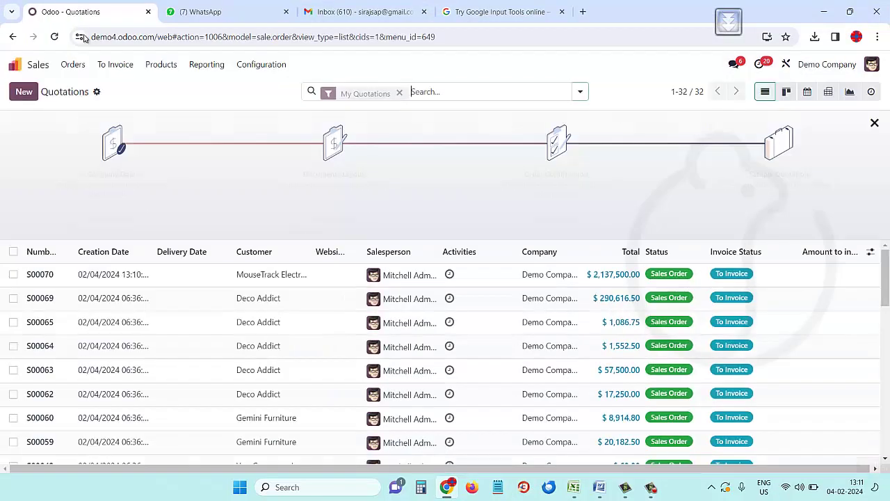
{"action": "left_click", "coordinate": [120, 280]}
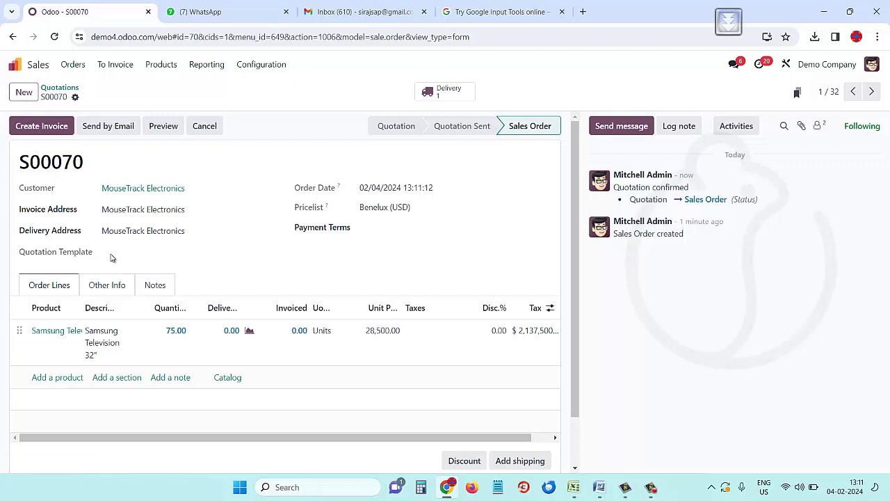
- Ship 25 televisions on S00070's delivery, validate, and create a backorder for the remainder
{"action": "left_click", "coordinate": [450, 94]}
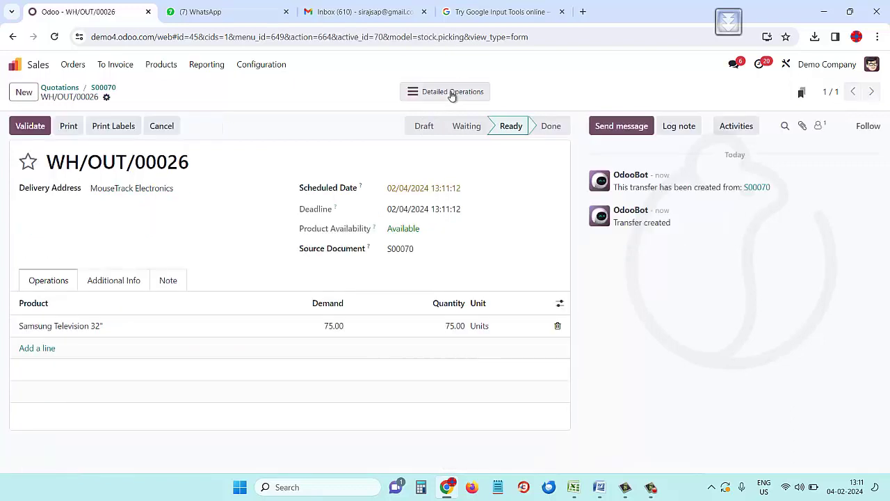
{"action": "left_click", "coordinate": [334, 326]}
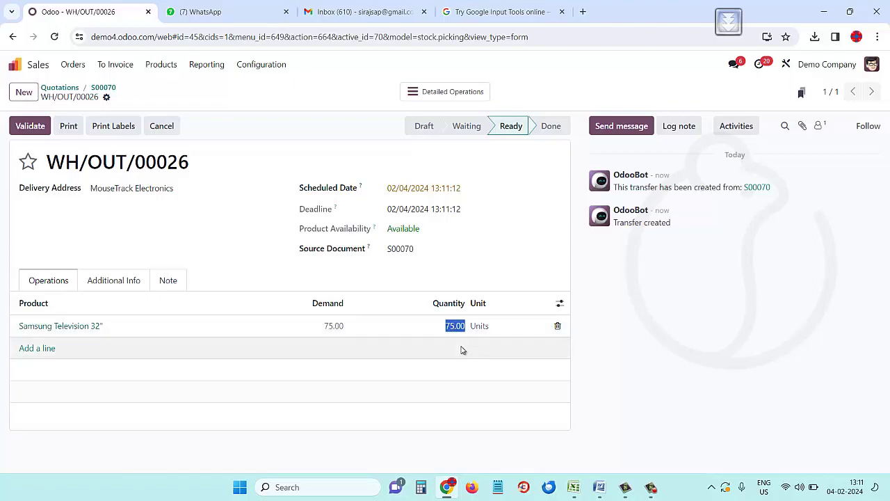
{"action": "left_click", "coordinate": [574, 488]}
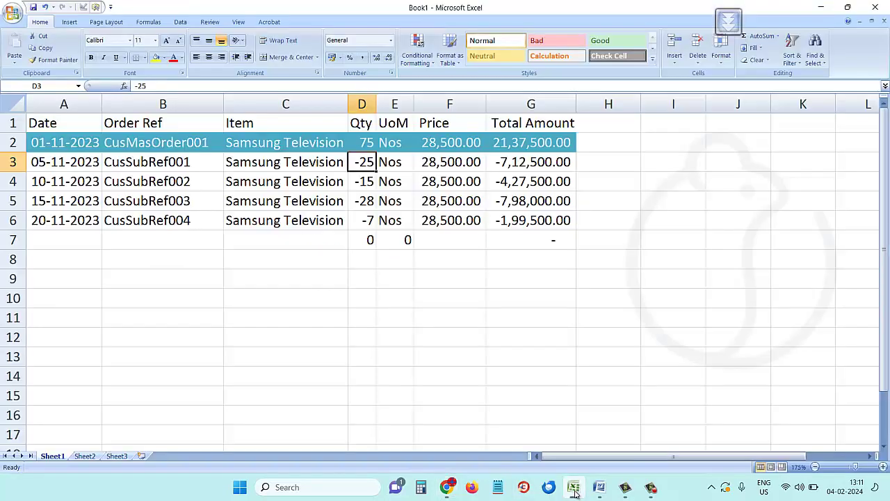
{"action": "left_click", "coordinate": [574, 488]}
{"action": "type", "text": "25"}
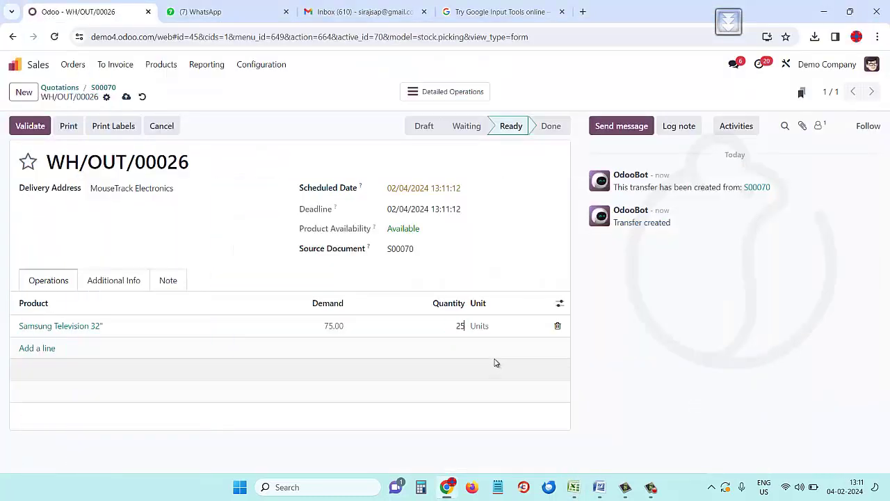
{"action": "key", "text": "Return"}
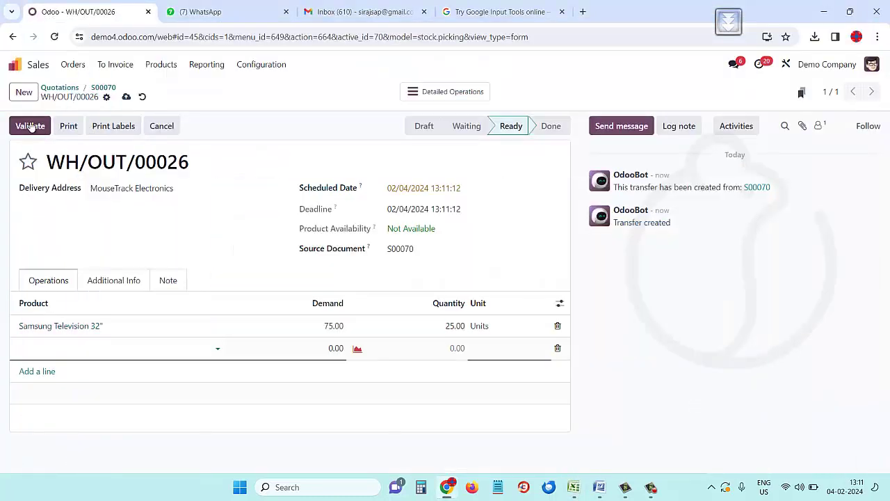
{"action": "left_click", "coordinate": [30, 127]}
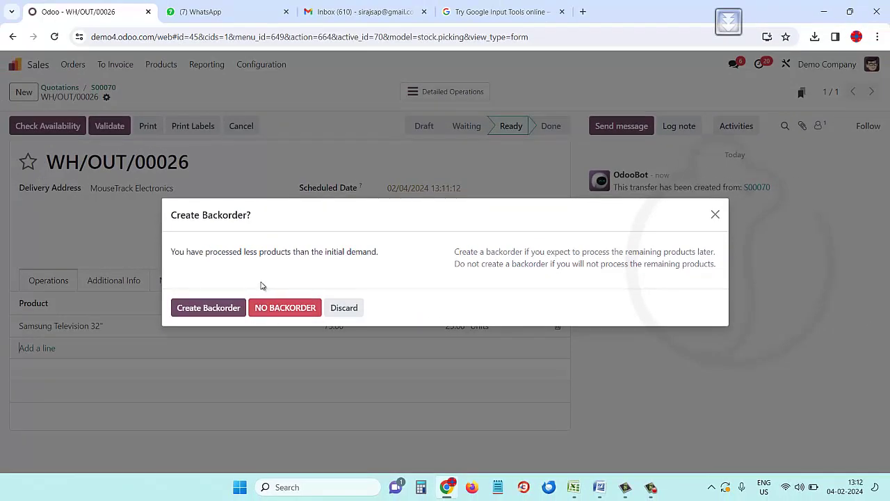
{"action": "left_click", "coordinate": [207, 310]}
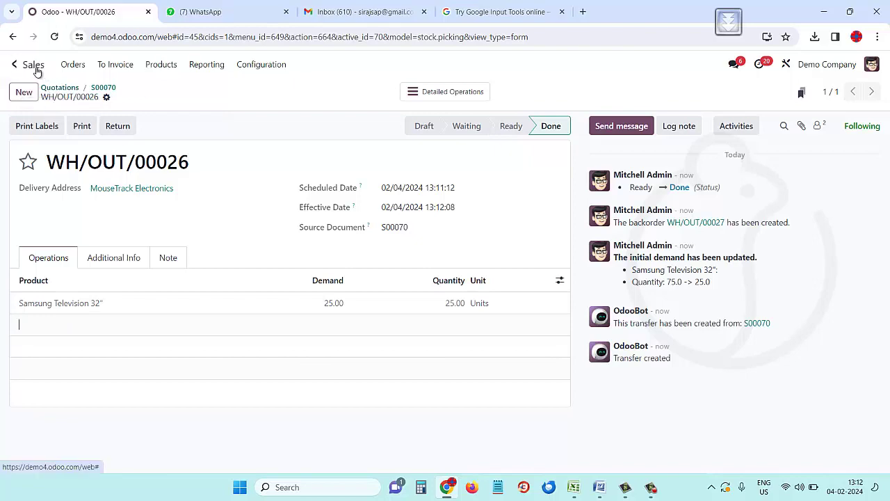
- Open the Sales analysis by customers as a pivot table
{"action": "left_click", "coordinate": [13, 65]}
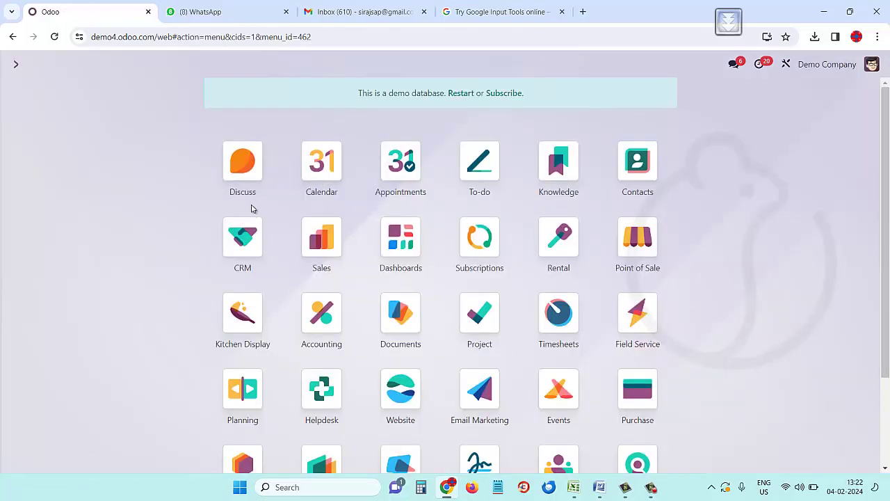
{"action": "left_click", "coordinate": [321, 241]}
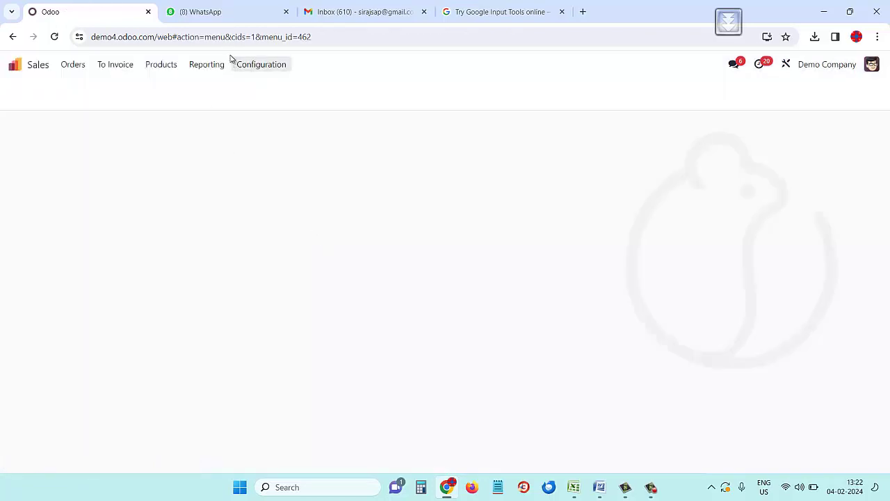
{"action": "left_click", "coordinate": [207, 64]}
{"action": "left_click", "coordinate": [210, 135]}
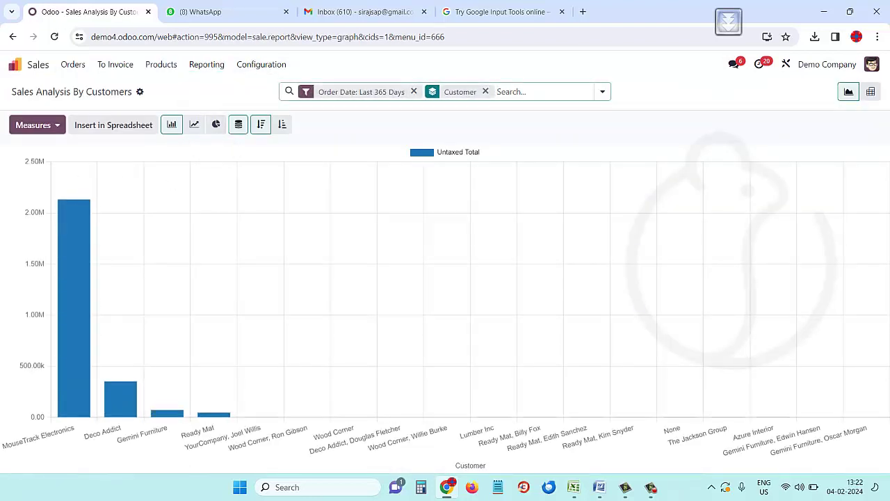
{"action": "left_click", "coordinate": [871, 93]}
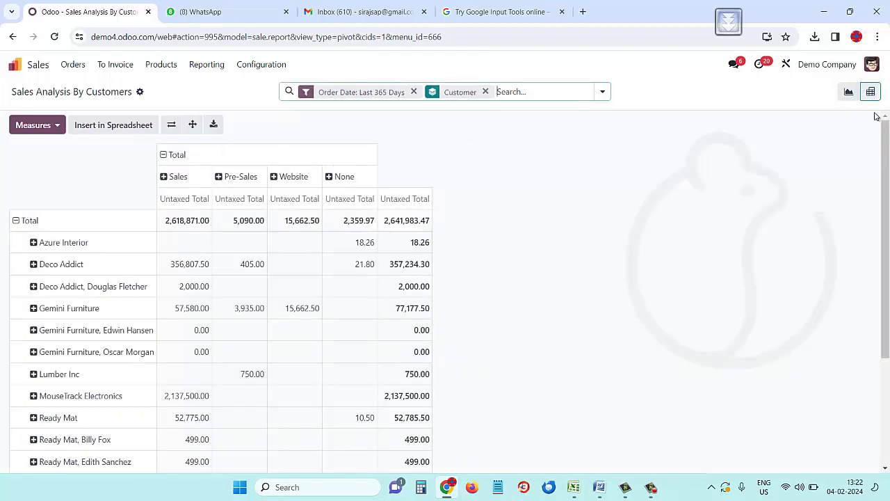
{"action": "scroll", "coordinate": [83, 292], "scroll_direction": "down", "scroll_amount": 2}
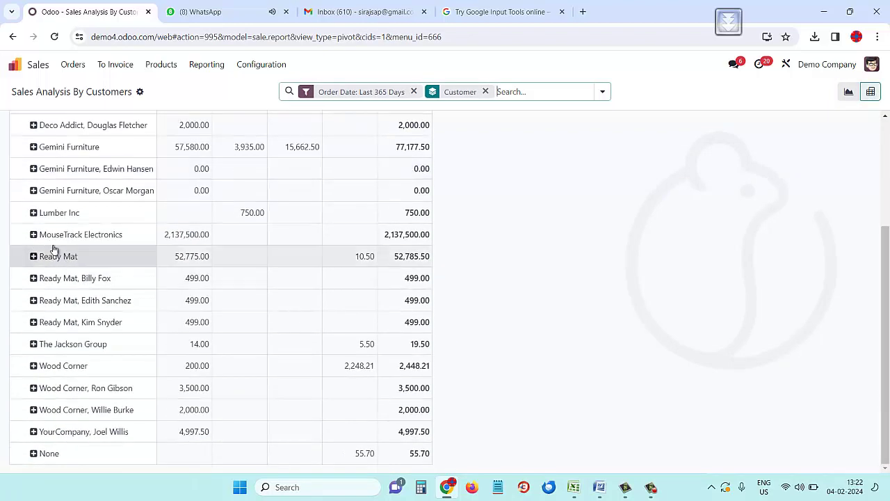
- Break down MouseTrack Electronics in the pivot by product
{"action": "left_click", "coordinate": [34, 236]}
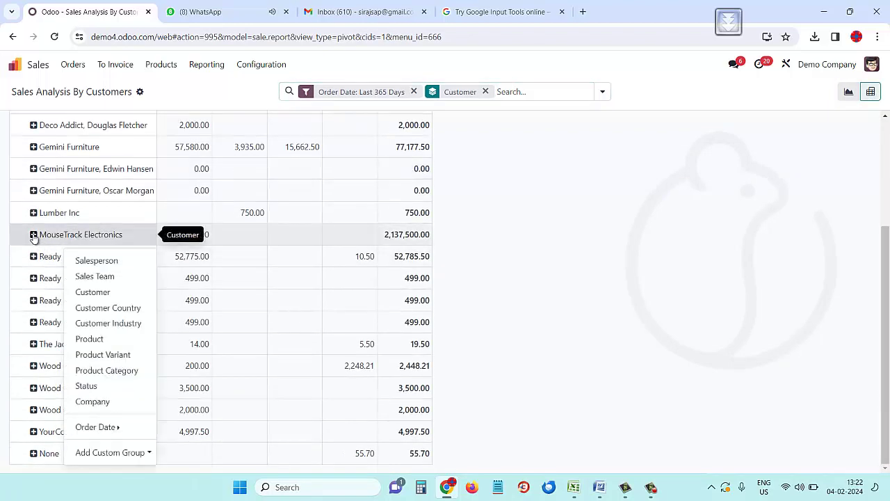
{"action": "left_click", "coordinate": [102, 339]}
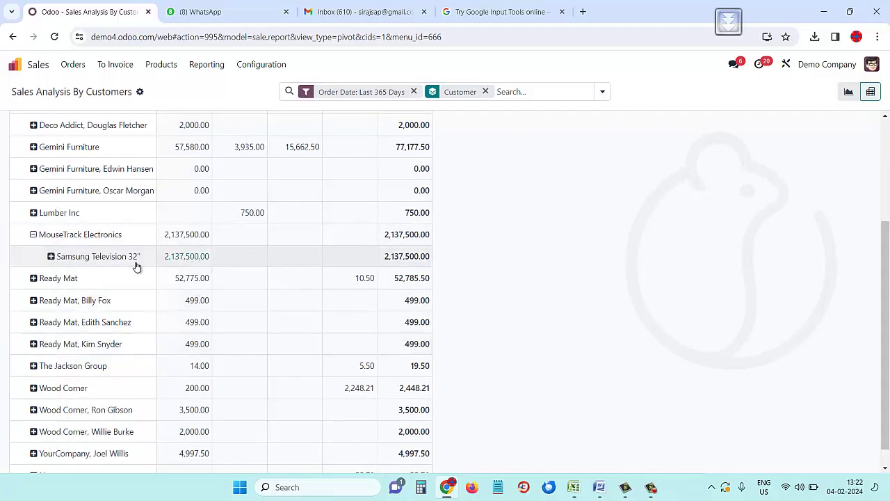
{"action": "scroll", "coordinate": [175, 243], "scroll_direction": "up", "scroll_amount": 3}
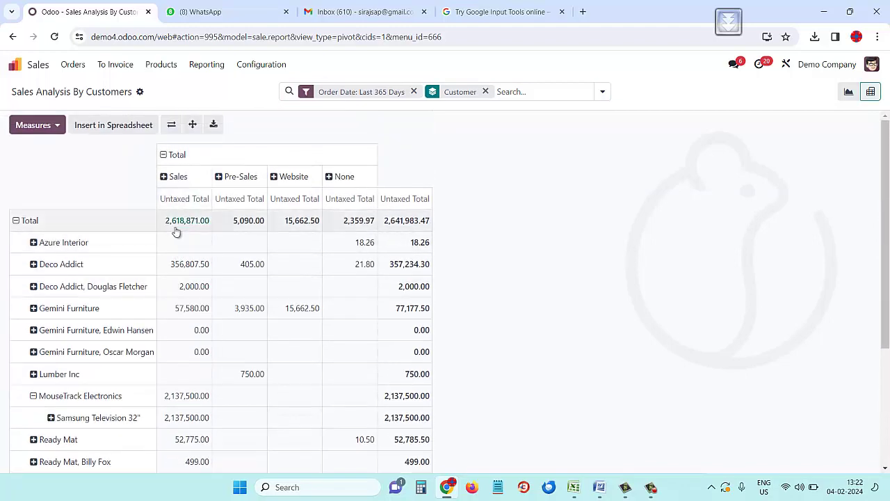
{"action": "scroll", "coordinate": [219, 207], "scroll_direction": "down", "scroll_amount": 3}
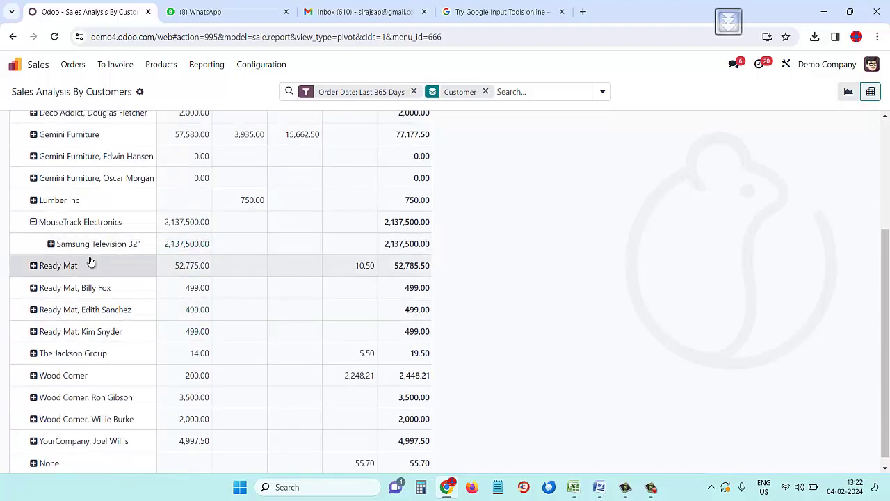
{"action": "scroll", "coordinate": [90, 261], "scroll_direction": "up", "scroll_amount": 3}
- Add the Qty Ordered, Qty Delivered and Qty To Deliver measures to the pivot
{"action": "left_click", "coordinate": [46, 127]}
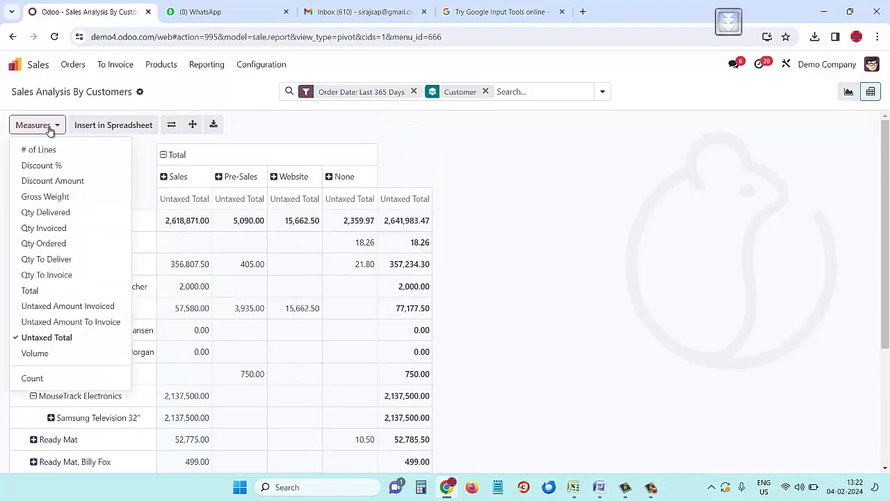
{"action": "left_click", "coordinate": [34, 244]}
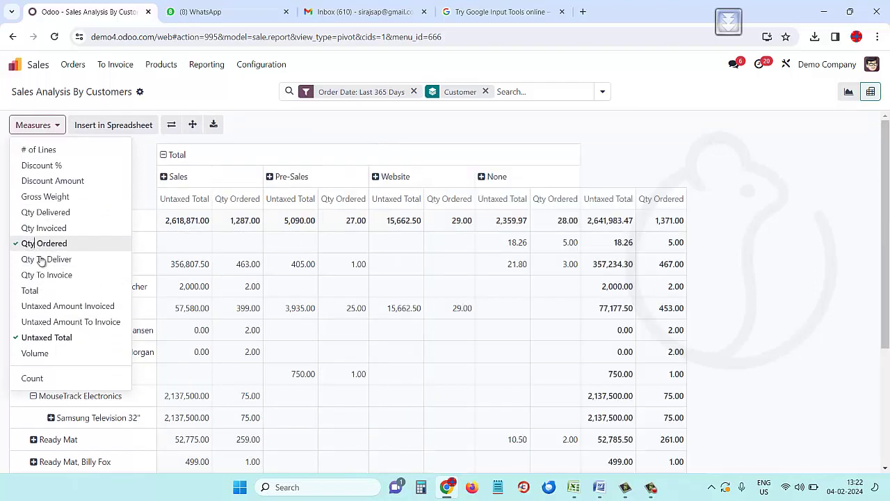
{"action": "left_click", "coordinate": [43, 213]}
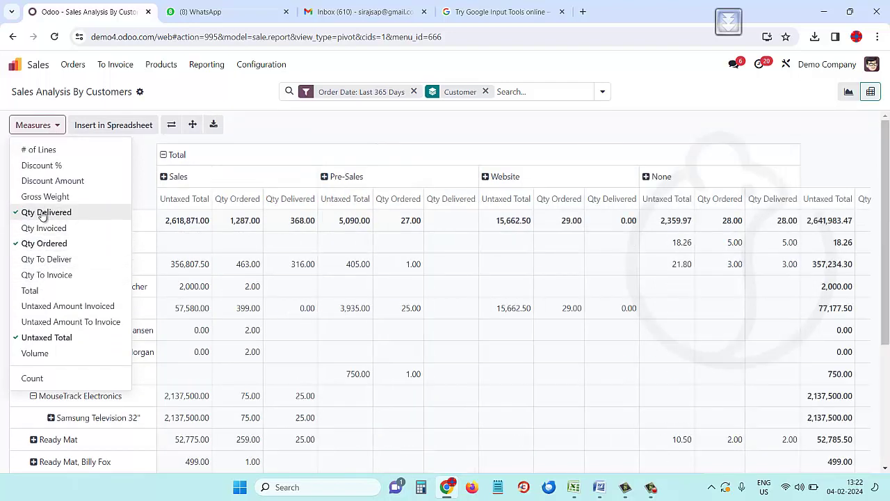
{"action": "left_click", "coordinate": [40, 261]}
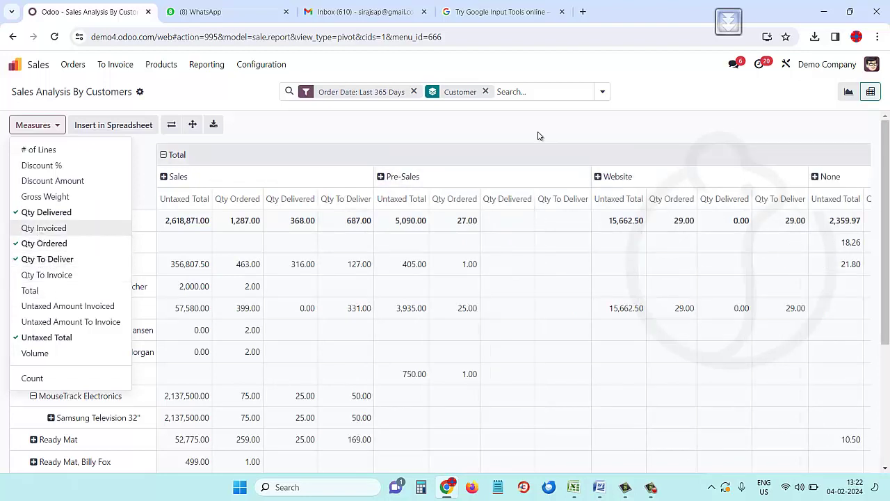
{"action": "left_click", "coordinate": [584, 123]}
- Drill into the Samsung Television 32" Qty To Deliver cell to list its records
{"action": "scroll", "coordinate": [427, 204], "scroll_direction": "down", "scroll_amount": 2}
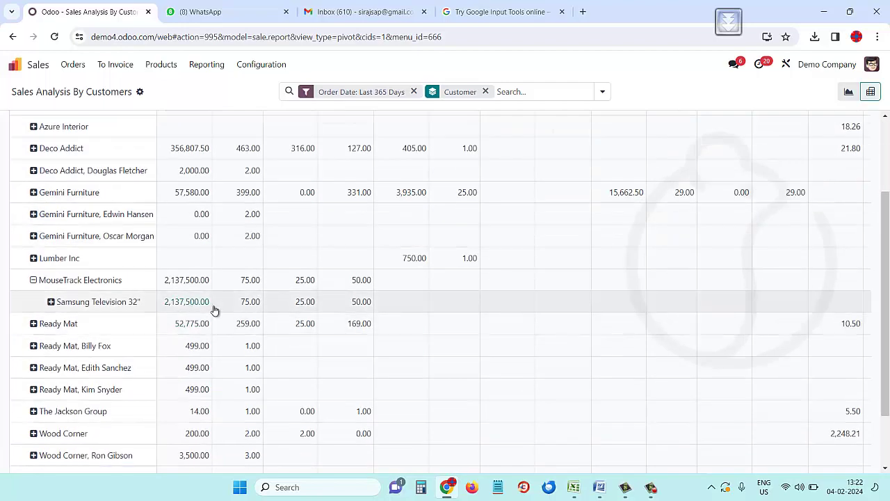
{"action": "scroll", "coordinate": [240, 208], "scroll_direction": "up", "scroll_amount": 2}
{"action": "scroll", "coordinate": [247, 250], "scroll_direction": "down", "scroll_amount": 3}
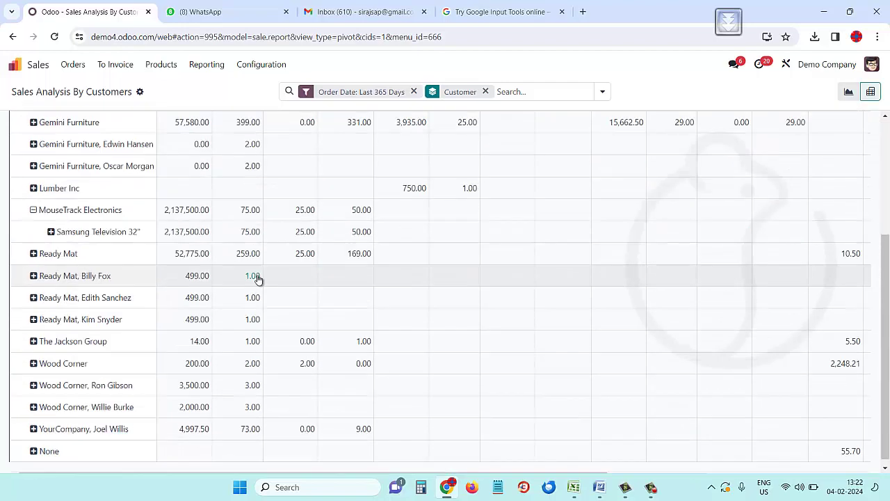
{"action": "scroll", "coordinate": [243, 241], "scroll_direction": "up", "scroll_amount": 3}
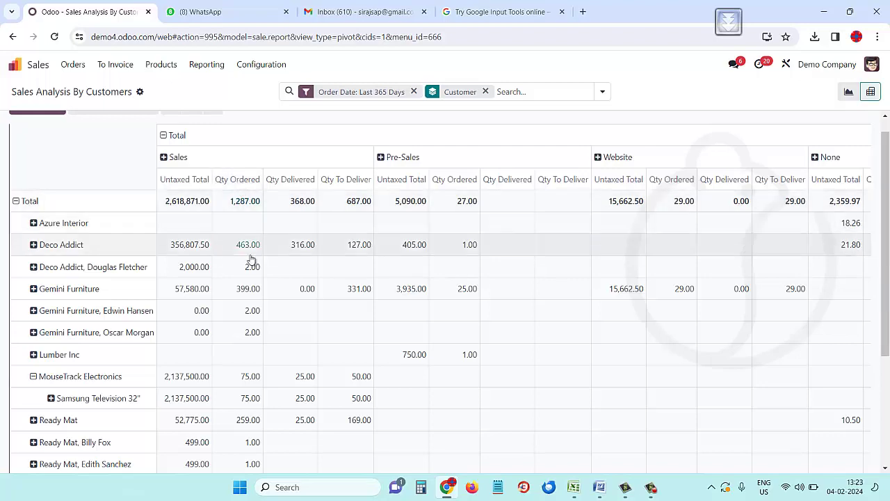
{"action": "scroll", "coordinate": [250, 258], "scroll_direction": "down", "scroll_amount": 2}
{"action": "scroll", "coordinate": [244, 358], "scroll_direction": "up", "scroll_amount": 3}
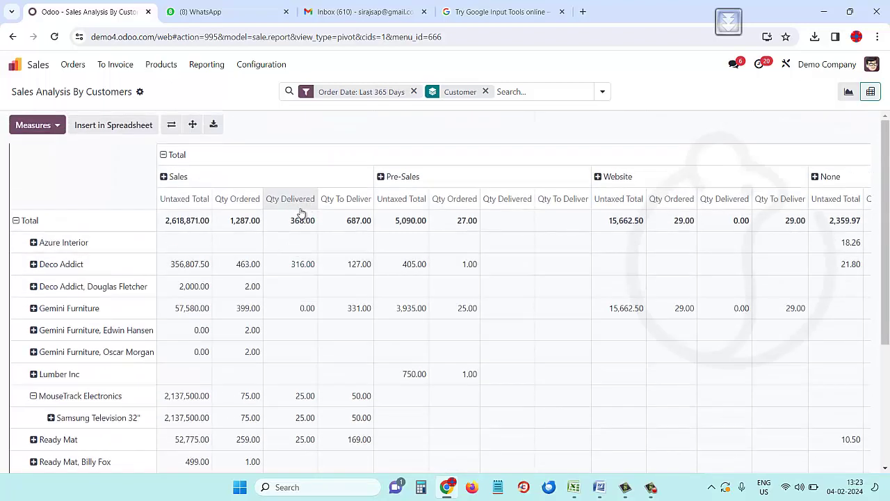
{"action": "scroll", "coordinate": [301, 212], "scroll_direction": "down", "scroll_amount": 2}
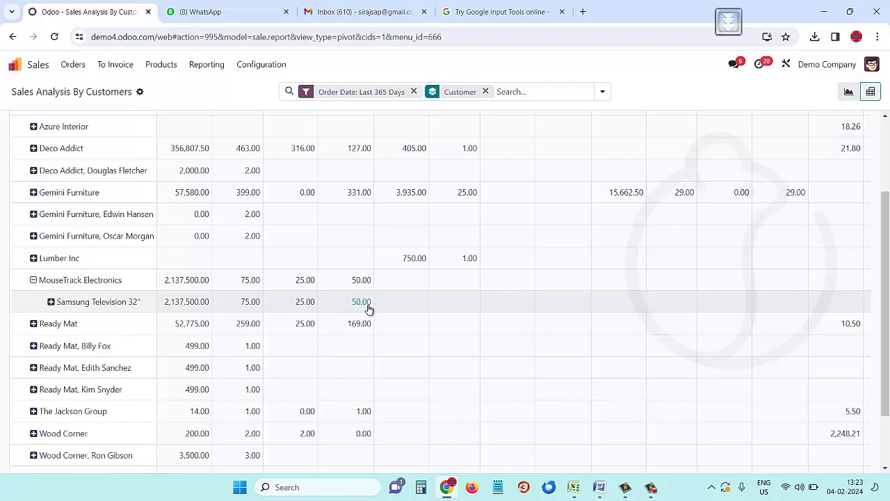
{"action": "left_click", "coordinate": [358, 302]}
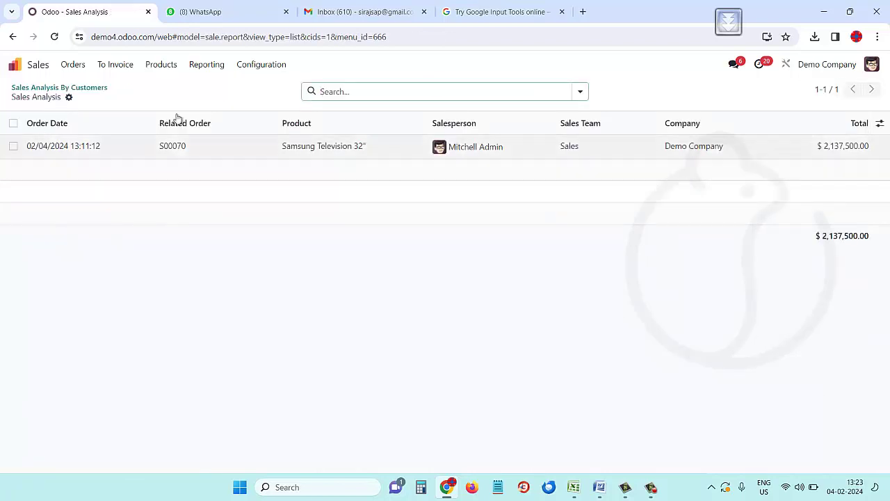
- Open the S00070 analysis record, then go back to the Odoo app menu
{"action": "left_click", "coordinate": [170, 150]}
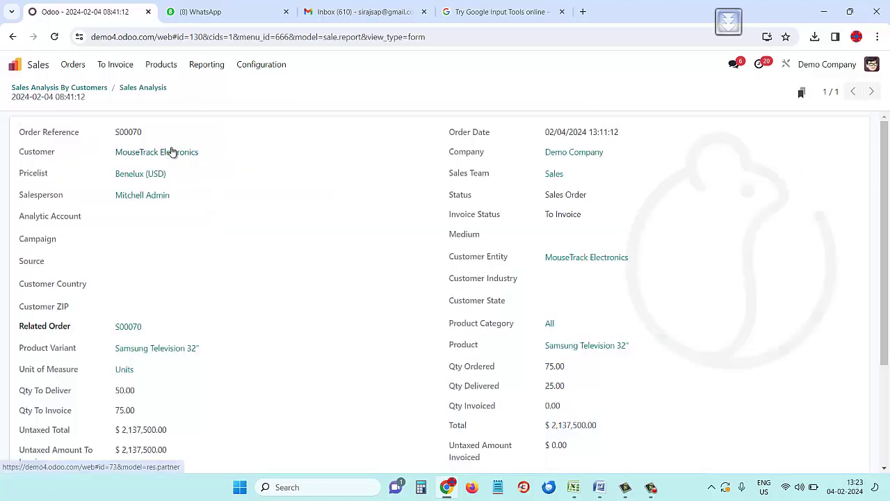
{"action": "left_click", "coordinate": [32, 65]}
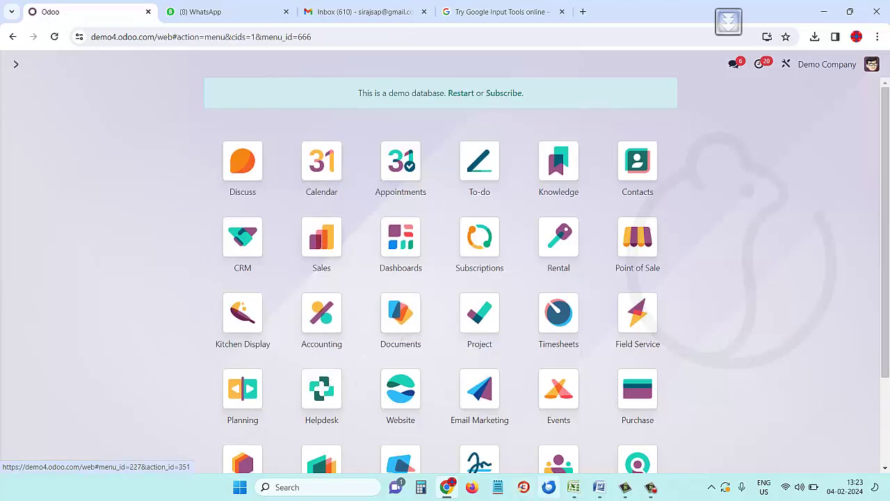
{"action": "left_click", "coordinate": [573, 489]}
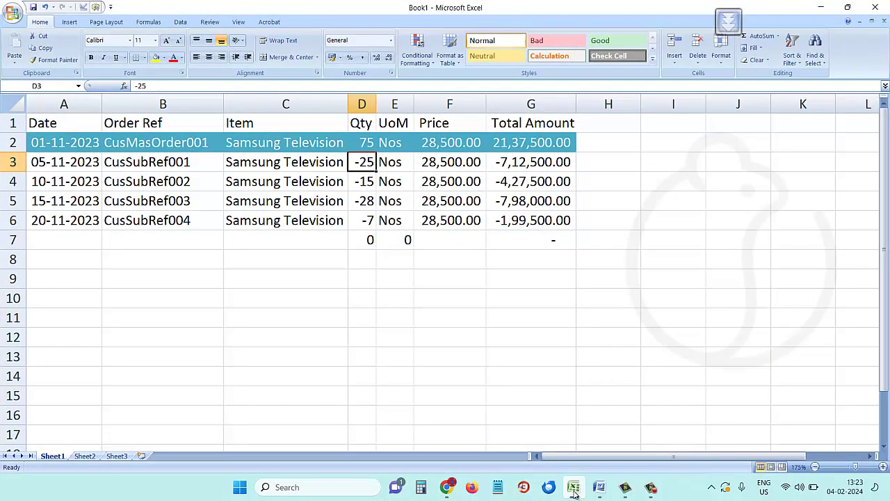
{"action": "left_click", "coordinate": [574, 488]}
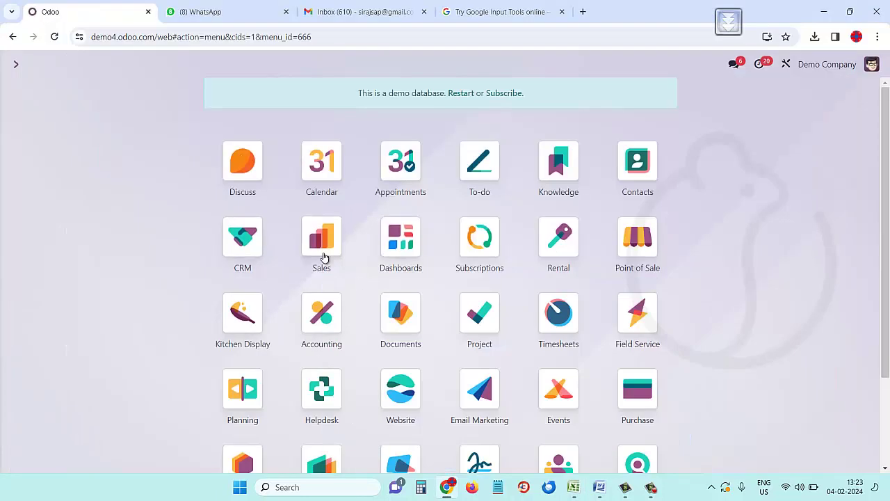
- Open sales order S00070 from Sales and list its delivery transfers
{"action": "left_click", "coordinate": [322, 242]}
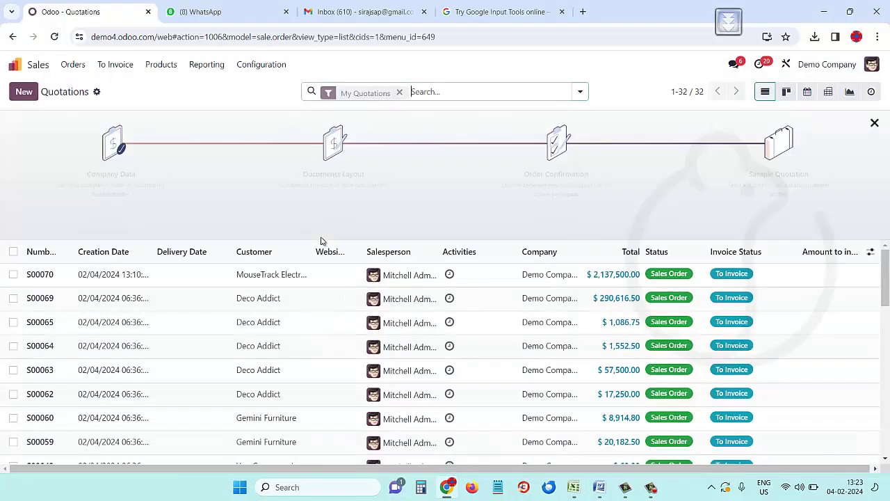
{"action": "left_click", "coordinate": [108, 277]}
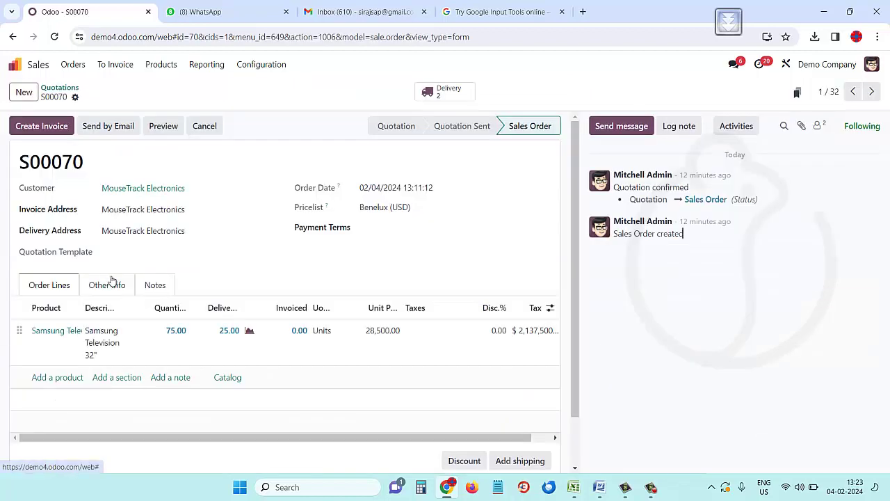
{"action": "left_click", "coordinate": [442, 94]}
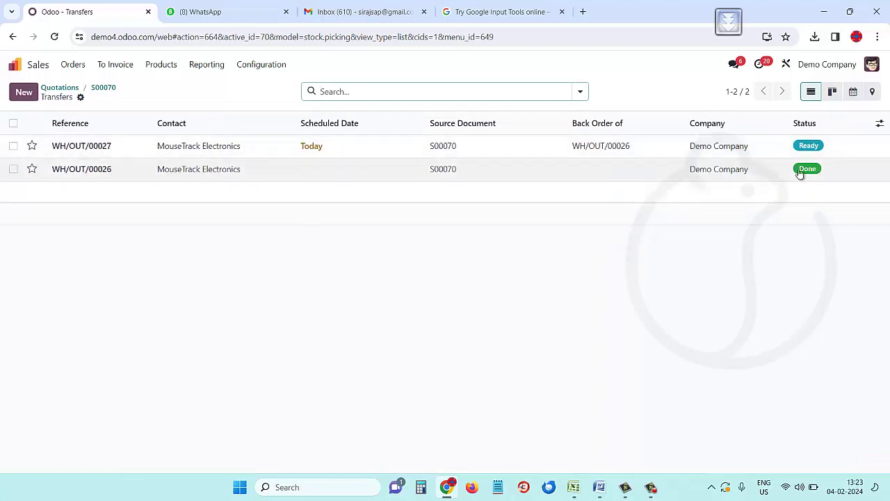
- Open delivery WH/OUT/00027 and set the shipped quantity to 15
{"action": "left_click", "coordinate": [304, 148]}
{"action": "left_click", "coordinate": [465, 328]}
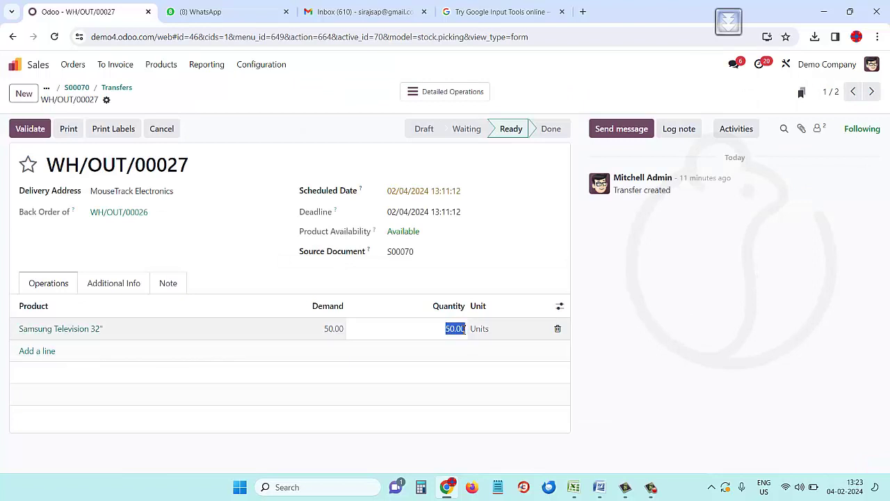
{"action": "type", "text": "1"}
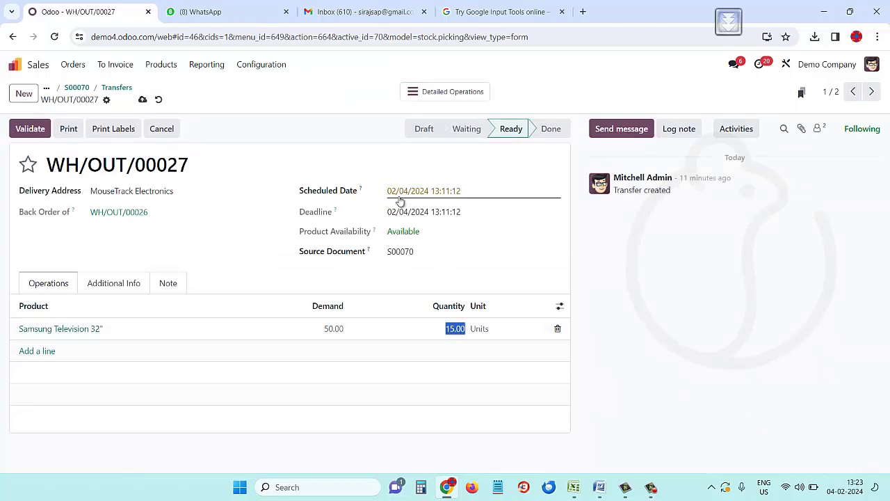
- Schedule it for 11/10/2023, validate, and keep the remaining units on a backorder
{"action": "left_click", "coordinate": [401, 197]}
{"action": "left_click", "coordinate": [373, 223]}
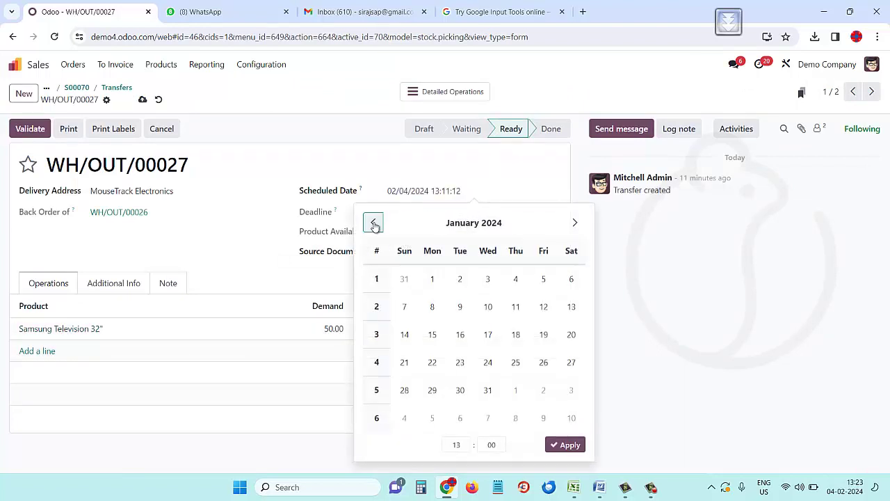
{"action": "left_click", "coordinate": [373, 222]}
{"action": "left_click", "coordinate": [373, 223]}
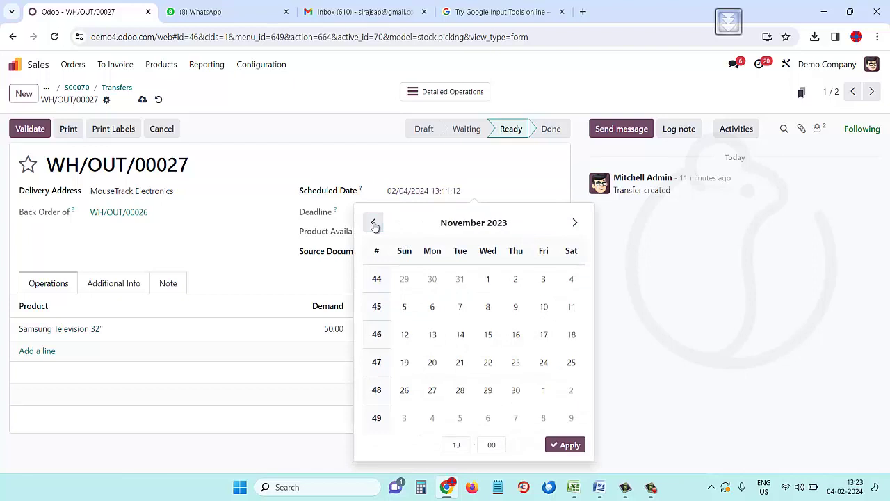
{"action": "left_click", "coordinate": [543, 306]}
{"action": "left_click", "coordinate": [566, 448]}
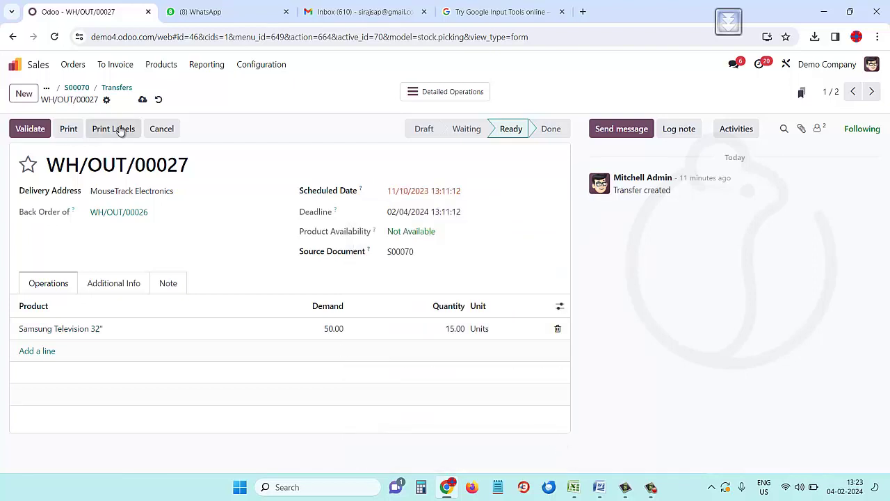
{"action": "left_click", "coordinate": [27, 134]}
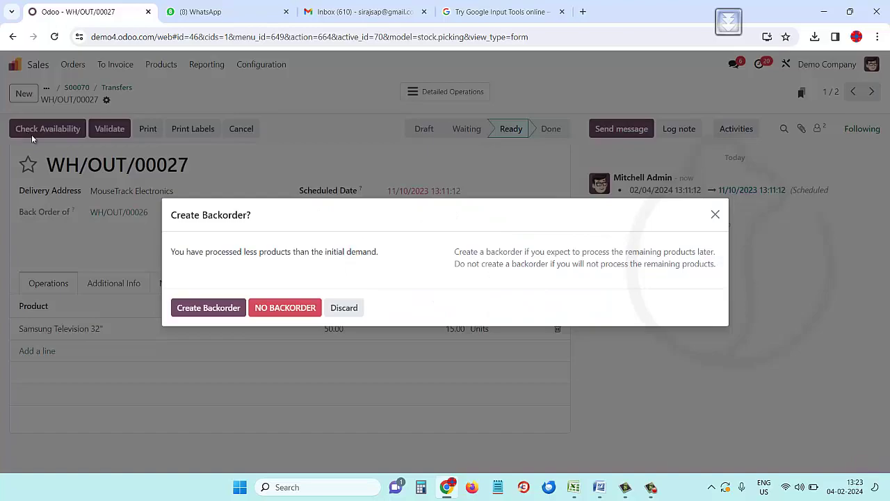
{"action": "left_click", "coordinate": [207, 307]}
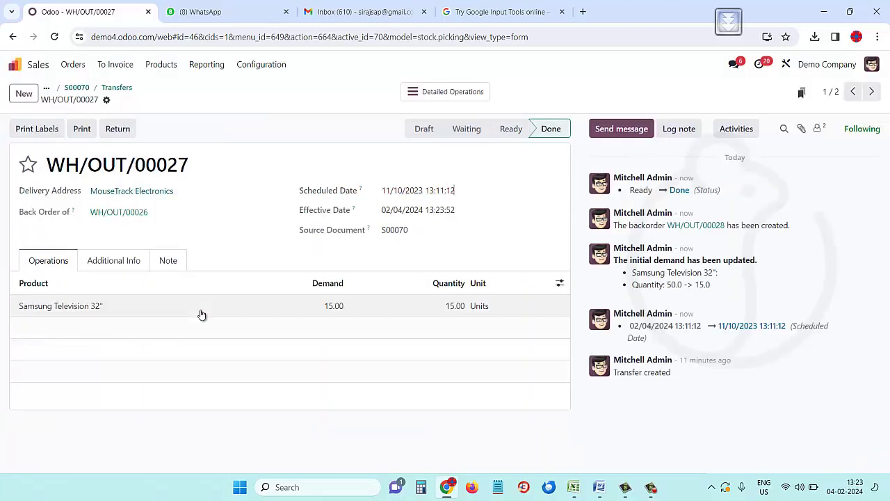
- Show the customer sales analysis as a pivot with MouseTrack Electronics broken down by product
{"action": "left_click", "coordinate": [212, 70]}
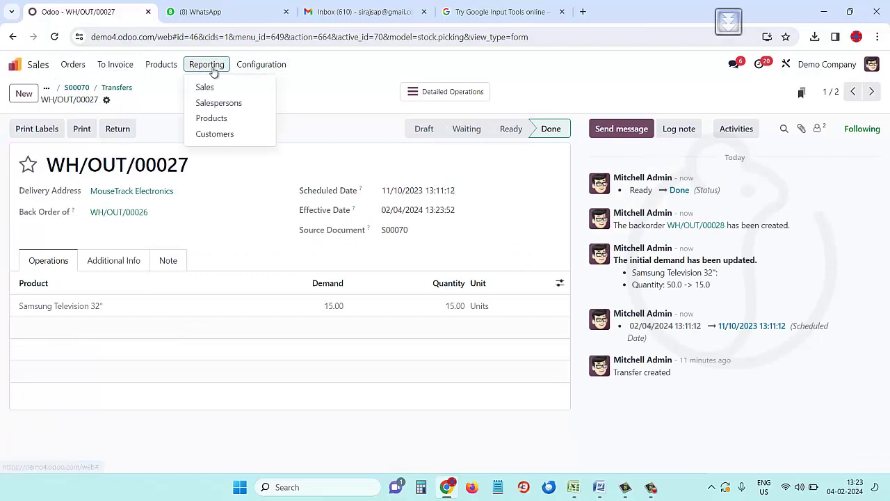
{"action": "left_click", "coordinate": [215, 134]}
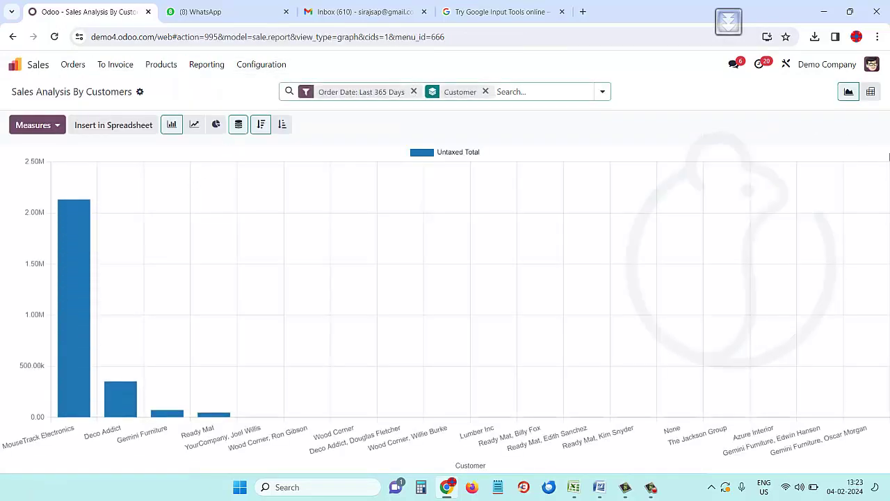
{"action": "left_click", "coordinate": [871, 96]}
{"action": "scroll", "coordinate": [28, 278], "scroll_direction": "down", "scroll_amount": 3}
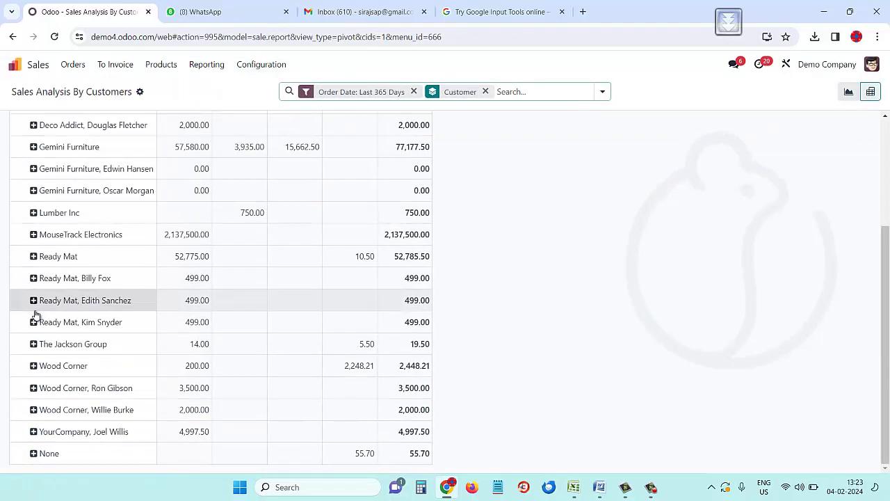
{"action": "left_click", "coordinate": [32, 238]}
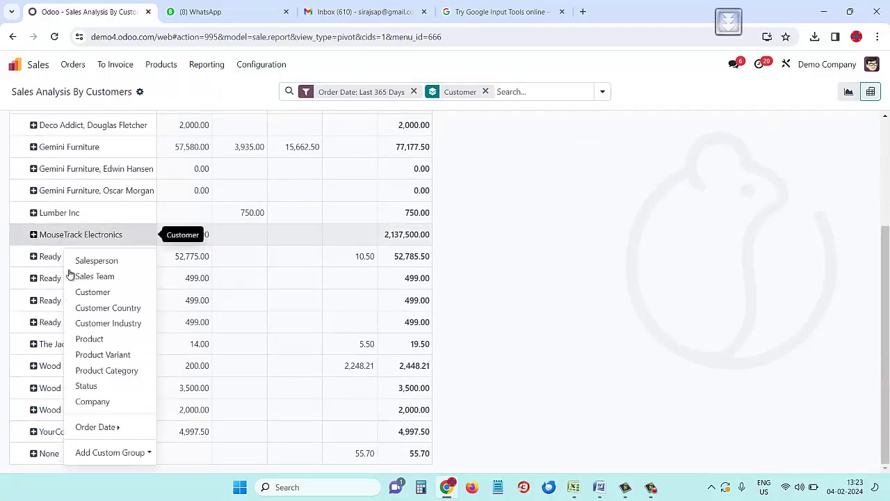
{"action": "left_click", "coordinate": [103, 337]}
{"action": "scroll", "coordinate": [35, 139], "scroll_direction": "up", "scroll_amount": 5}
- Add Qty Ordered and Qty Delivered measures (75 and 40), then switch back to Excel
{"action": "left_click", "coordinate": [35, 125]}
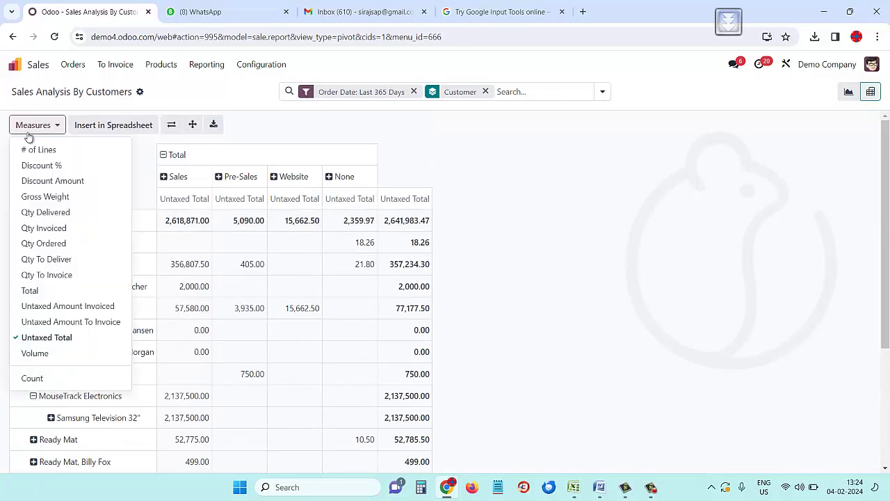
{"action": "left_click", "coordinate": [55, 239]}
{"action": "left_click", "coordinate": [52, 213]}
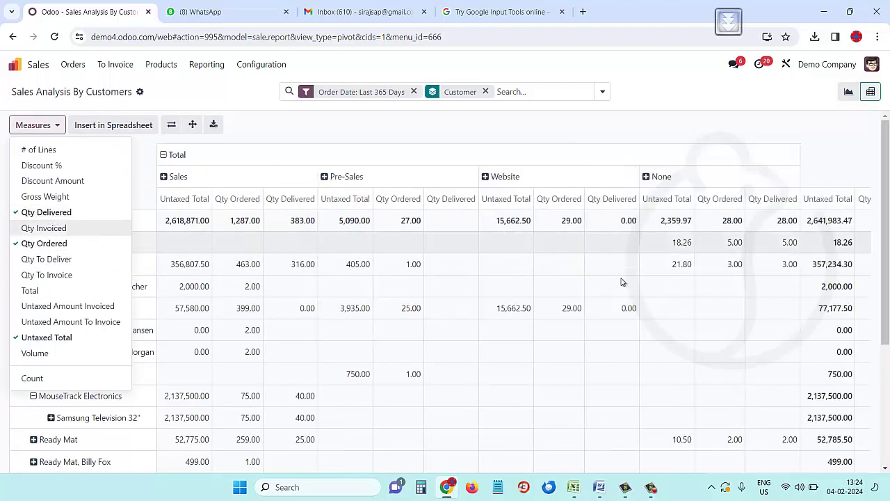
{"action": "left_click", "coordinate": [623, 129]}
{"action": "scroll", "coordinate": [339, 302], "scroll_direction": "down", "scroll_amount": 3}
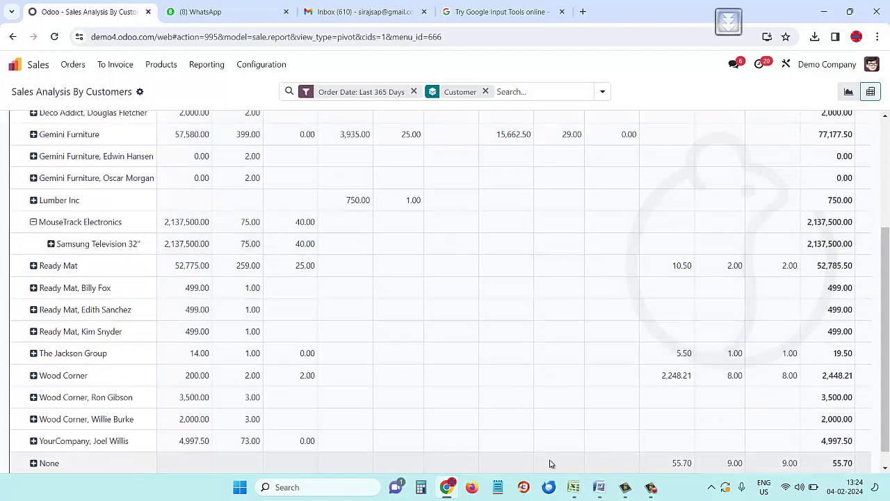
{"action": "left_click", "coordinate": [573, 488]}
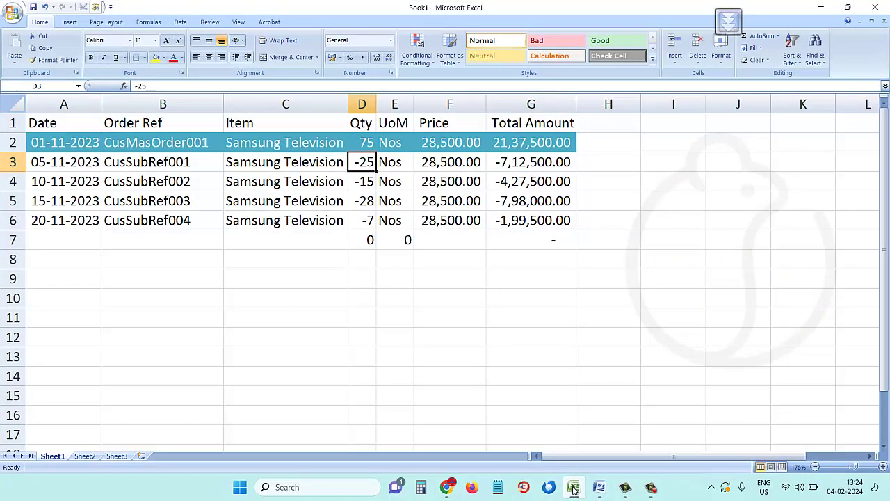
- Return to Odoo and open the delivery transfers of sales order S00070
{"action": "left_click", "coordinate": [573, 488]}
{"action": "left_click", "coordinate": [15, 63]}
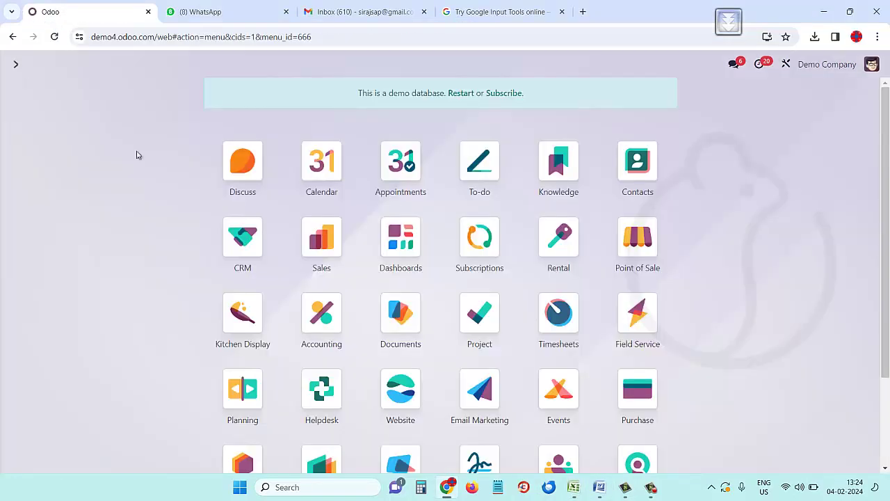
{"action": "left_click", "coordinate": [323, 250]}
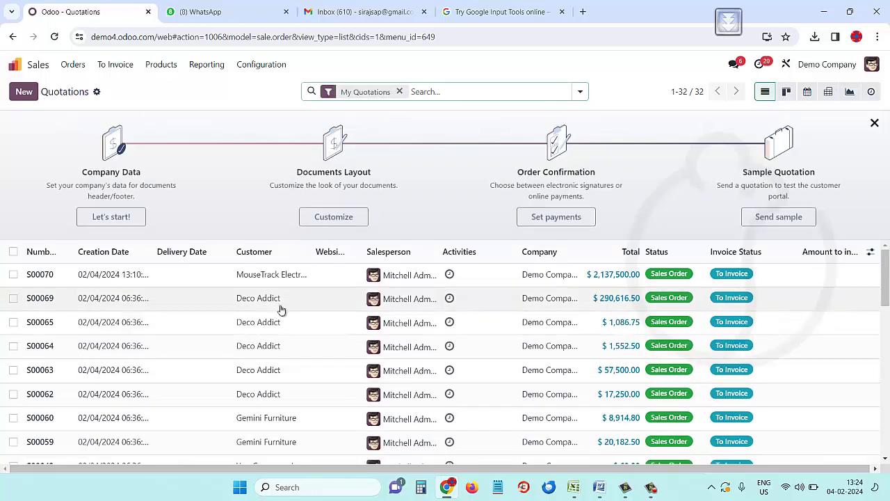
{"action": "left_click", "coordinate": [40, 275]}
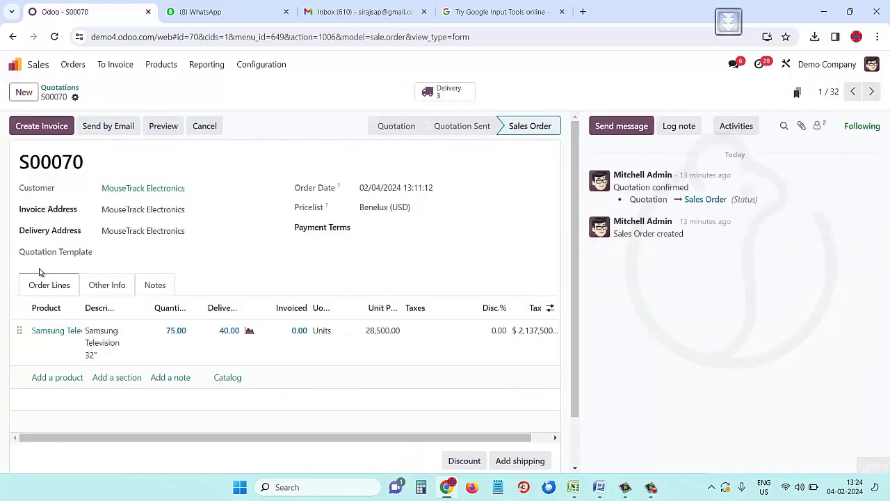
{"action": "left_click", "coordinate": [439, 91]}
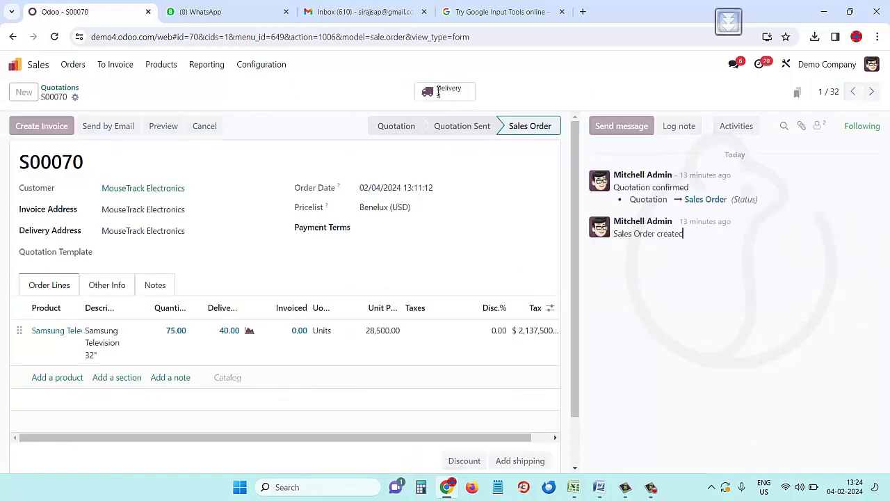
{"action": "left_click", "coordinate": [575, 490]}
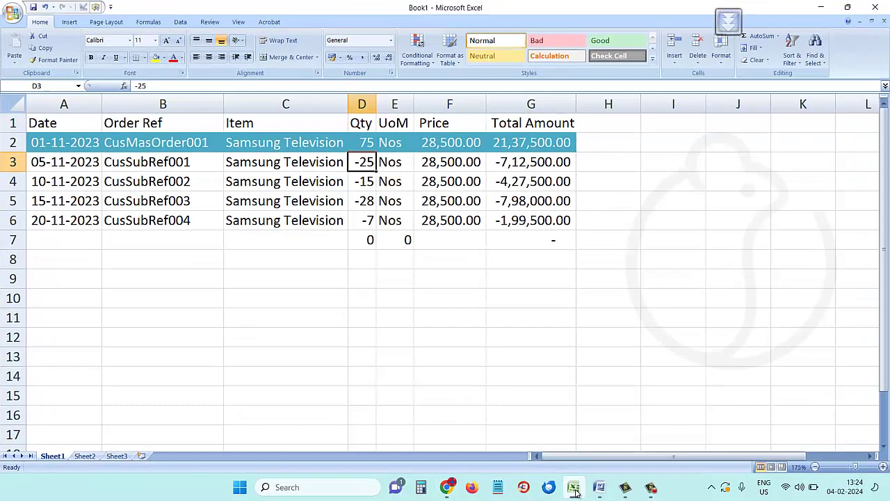
{"action": "left_click", "coordinate": [575, 489]}
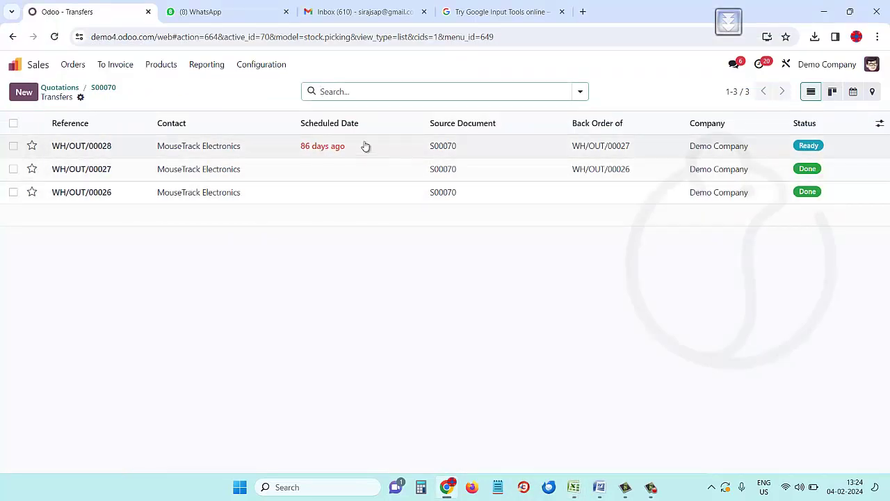
- Deliver 28 televisions on WH/OUT/00028, validate, and keep the rest as a backorder
{"action": "left_click", "coordinate": [317, 148]}
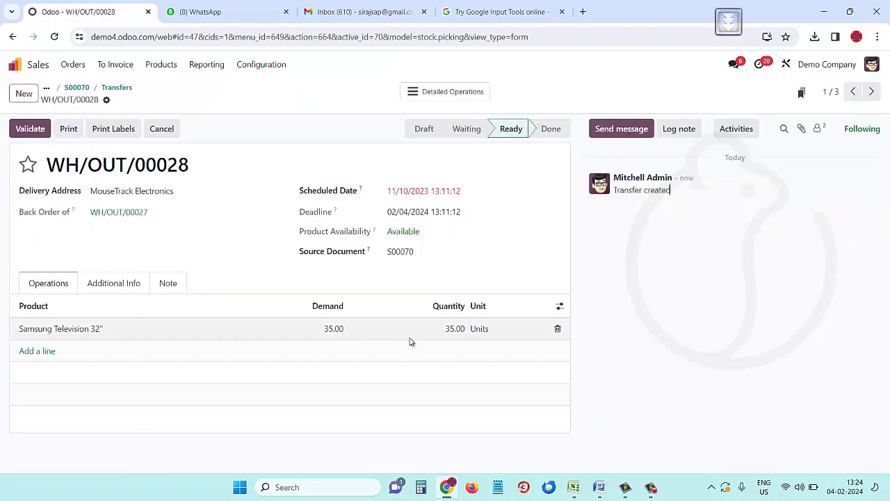
{"action": "left_click", "coordinate": [445, 334]}
{"action": "type", "text": "28"}
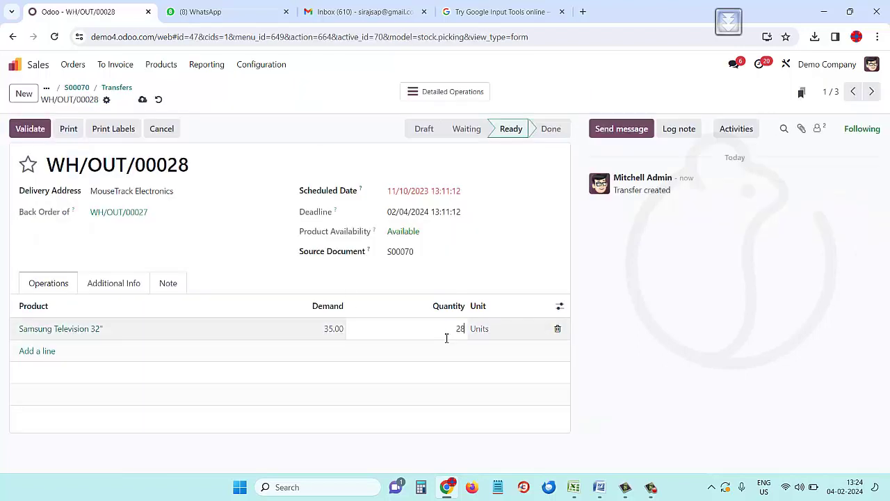
{"action": "key", "text": "Return"}
{"action": "left_click", "coordinate": [30, 129]}
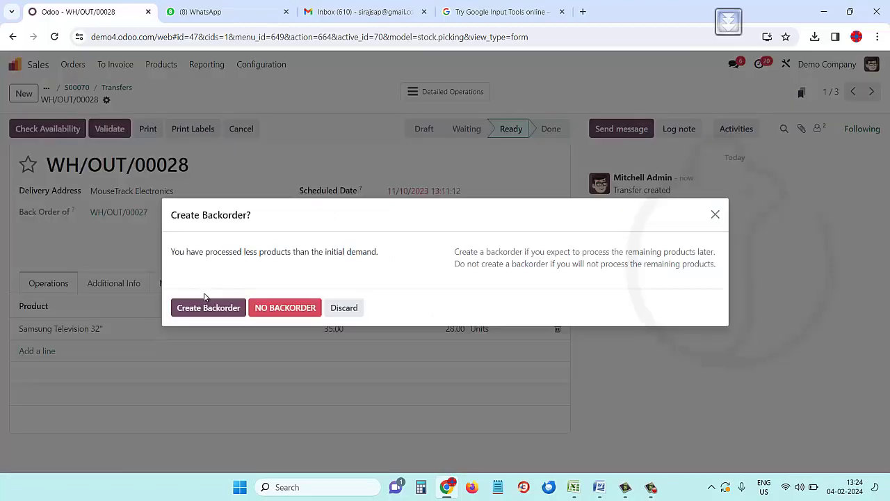
{"action": "left_click", "coordinate": [219, 309]}
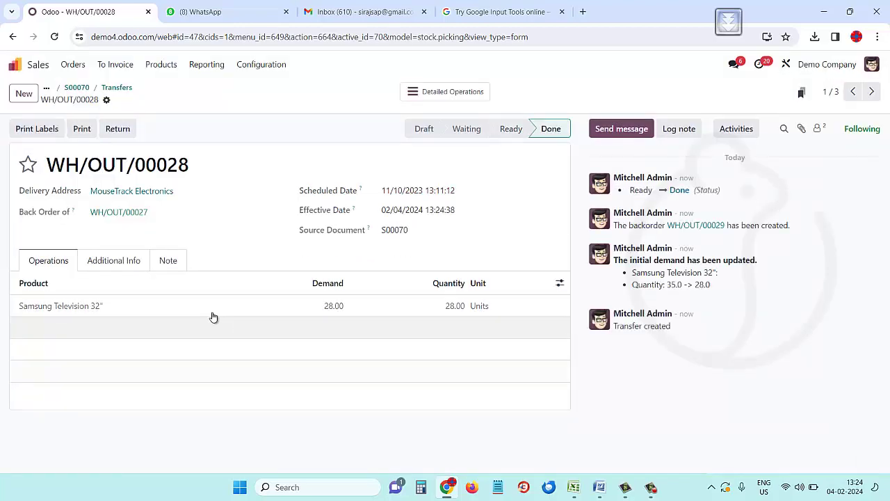
- Check WH/OUT/00028's 28 delivered and 7 remaining units against Excel cells D5 and D6
{"action": "left_click", "coordinate": [213, 320]}
{"action": "left_click", "coordinate": [575, 492]}
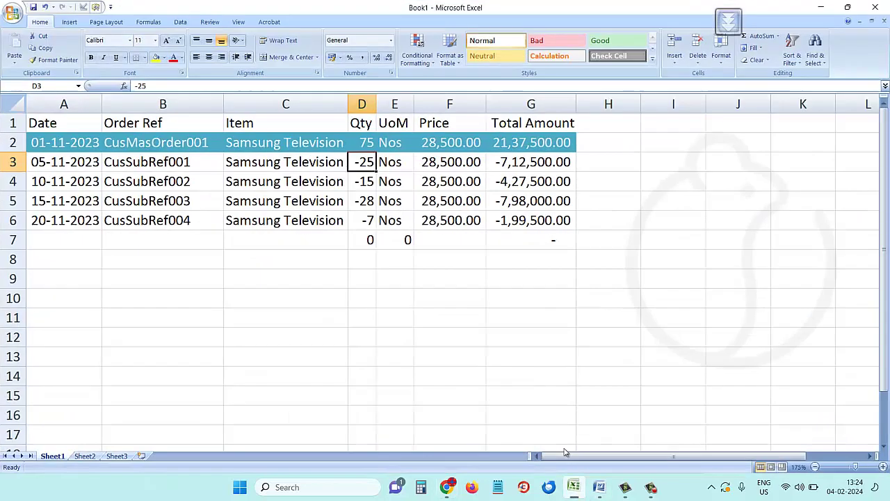
{"action": "left_click", "coordinate": [366, 201]}
{"action": "left_click", "coordinate": [369, 221]}
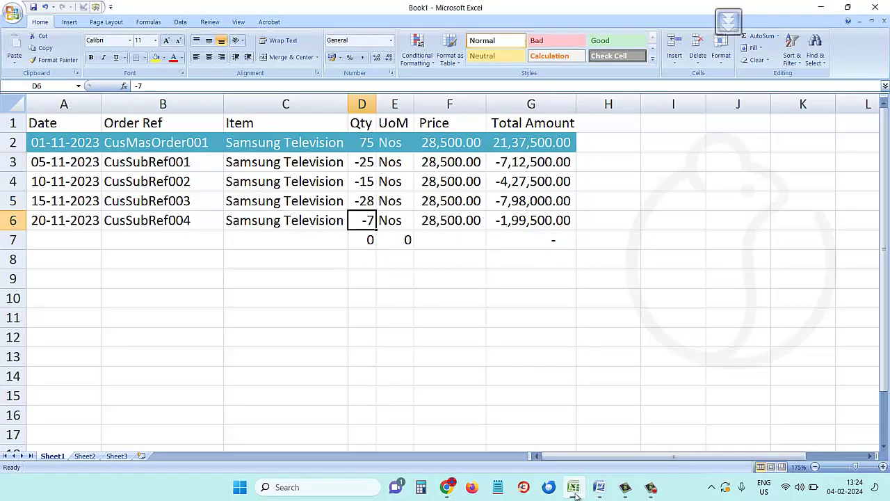
{"action": "mouse_move", "coordinate": [573, 486]}
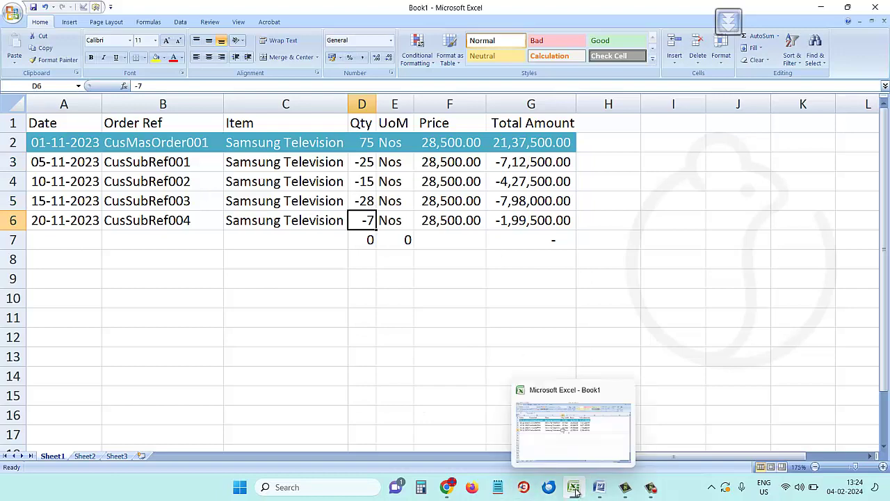
{"action": "left_click", "coordinate": [449, 336]}
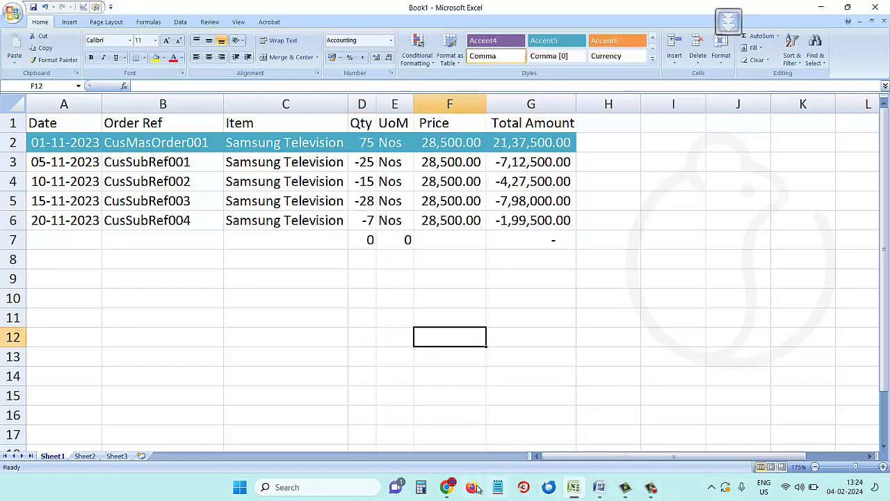
{"action": "left_click", "coordinate": [448, 489]}
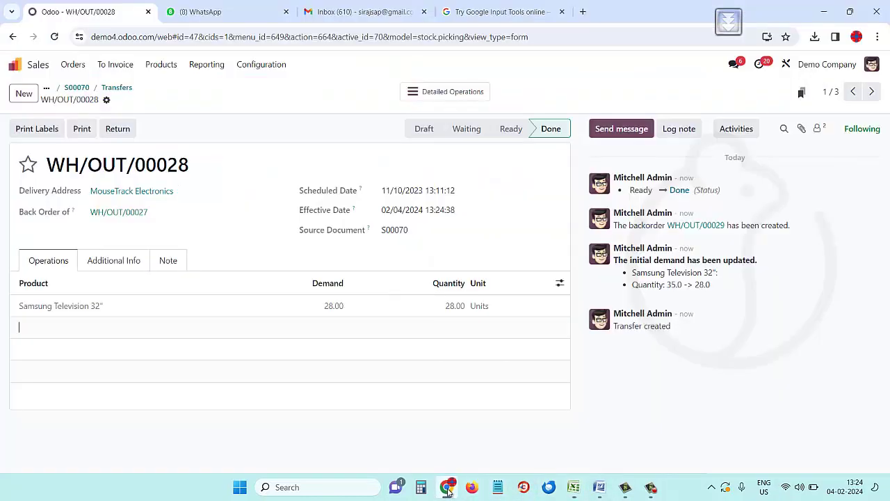
- Validate backorder WH/OUT/00029 from S00070's deliveries to ship the final 7 televisions
{"action": "left_click", "coordinate": [75, 88]}
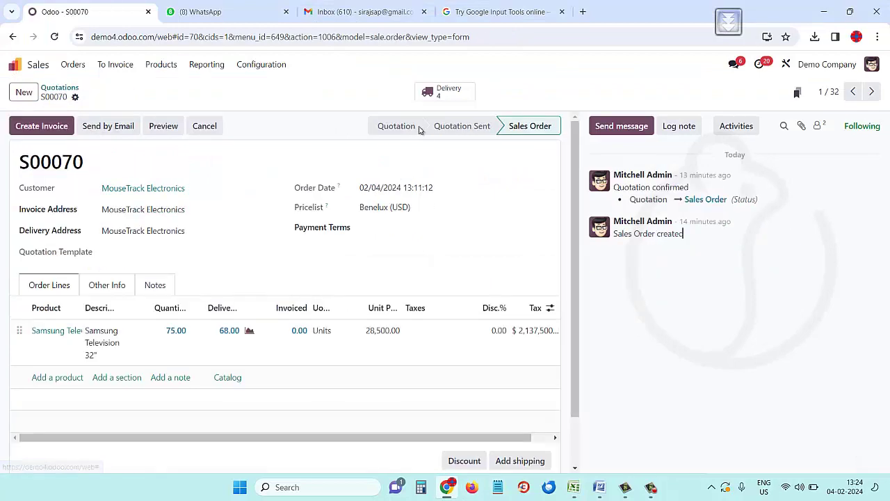
{"action": "left_click", "coordinate": [451, 90]}
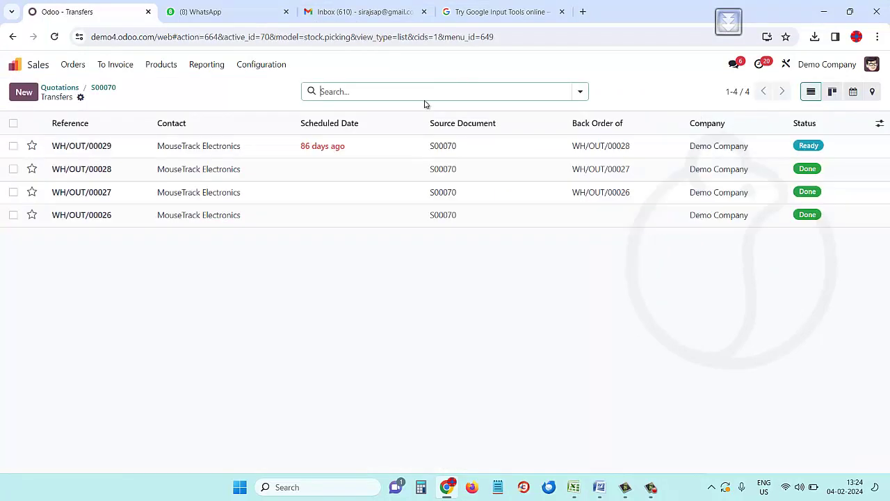
{"action": "left_click", "coordinate": [327, 145]}
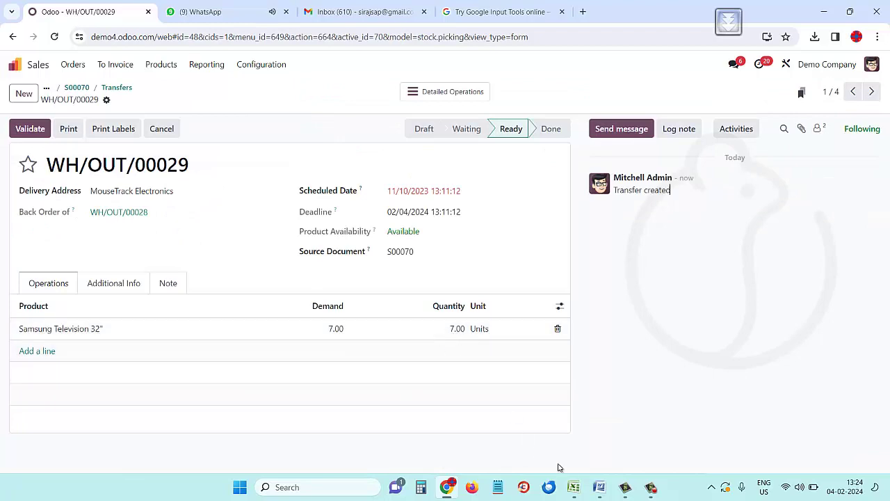
{"action": "left_click", "coordinate": [574, 489]}
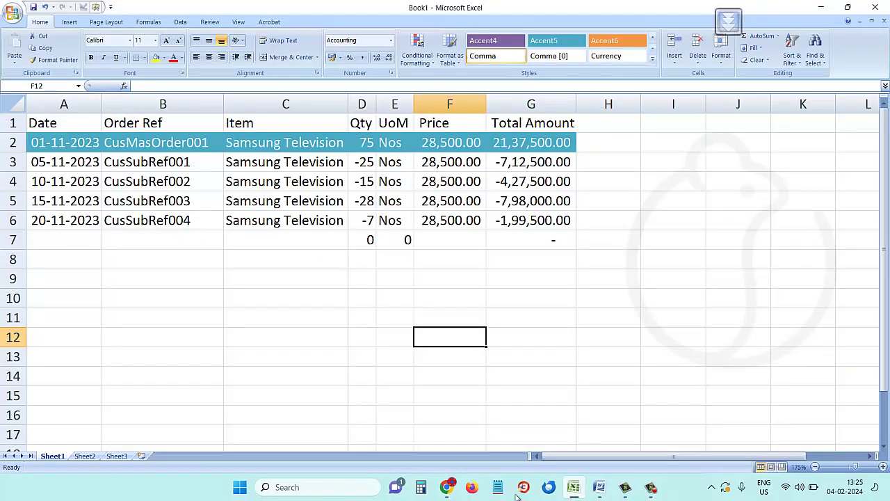
{"action": "left_click", "coordinate": [448, 486]}
{"action": "left_click", "coordinate": [31, 129]}
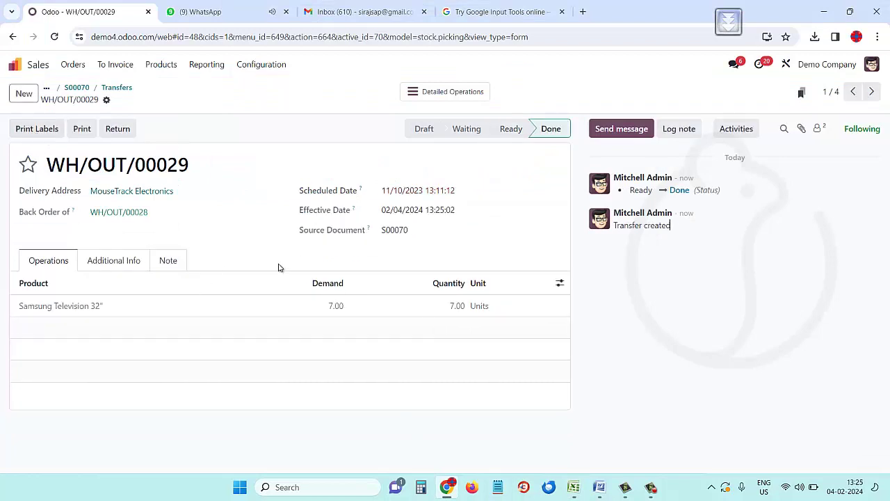
{"action": "left_click", "coordinate": [194, 66]}
- Show the customer sales analysis as a pivot with MouseTrack Electronics broken down by product
{"action": "left_click", "coordinate": [217, 138]}
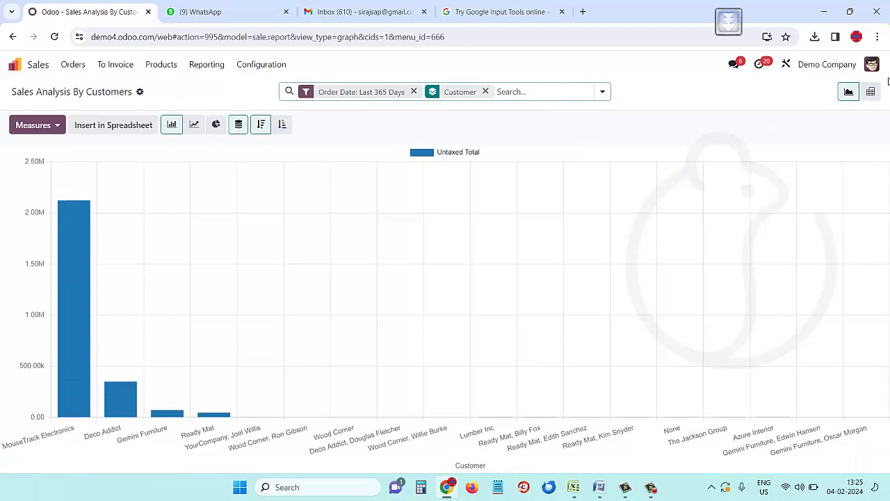
{"action": "left_click", "coordinate": [872, 93]}
{"action": "scroll", "coordinate": [110, 244], "scroll_direction": "down", "scroll_amount": 1}
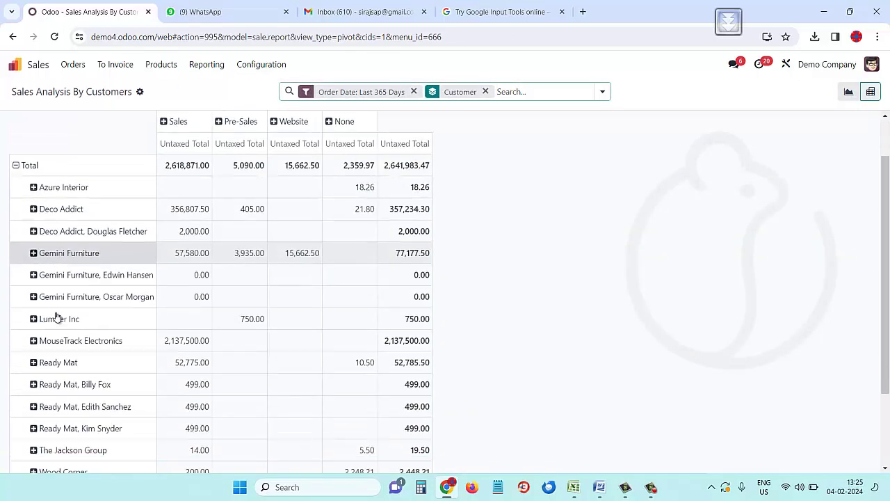
{"action": "scroll", "coordinate": [58, 314], "scroll_direction": "down", "scroll_amount": 1}
{"action": "left_click", "coordinate": [62, 281]}
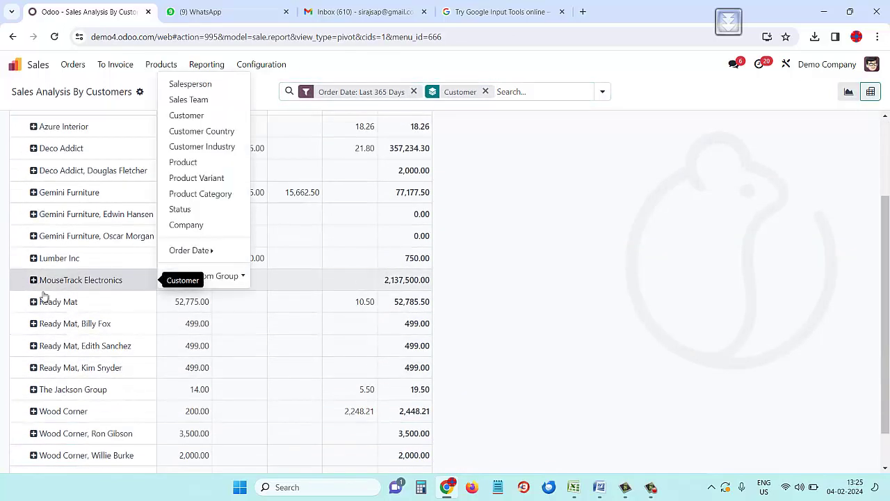
{"action": "left_click", "coordinate": [192, 162]}
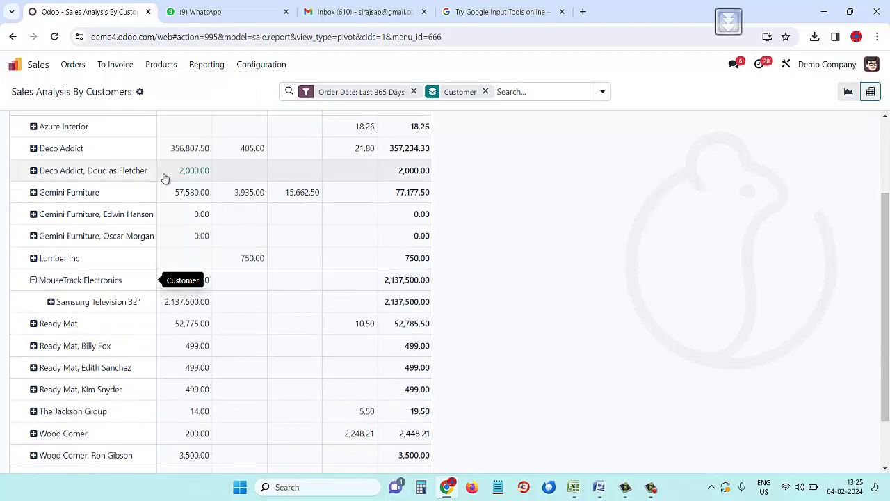
{"action": "scroll", "coordinate": [104, 209], "scroll_direction": "up", "scroll_amount": 2}
- Add Qty Ordered, Qty Delivered and Qty To Invoice measures, each showing 75 televisions
{"action": "left_click", "coordinate": [33, 126]}
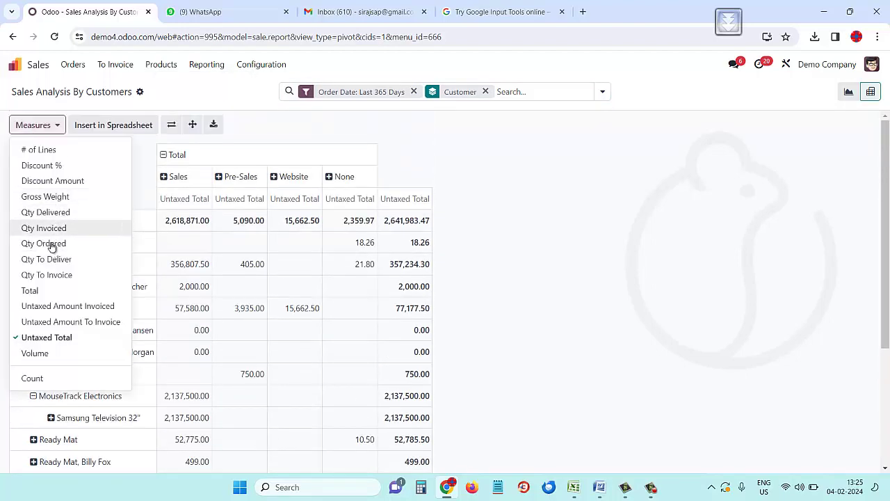
{"action": "left_click", "coordinate": [54, 245]}
{"action": "left_click", "coordinate": [47, 213]}
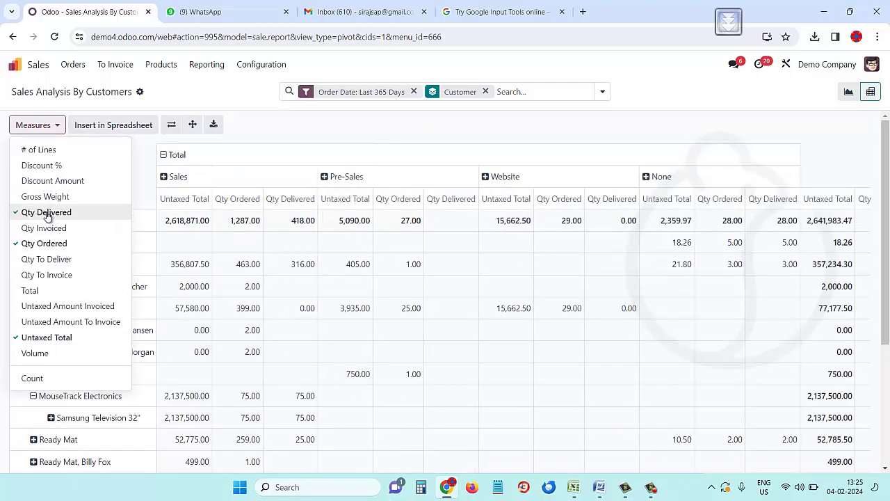
{"action": "left_click", "coordinate": [46, 274]}
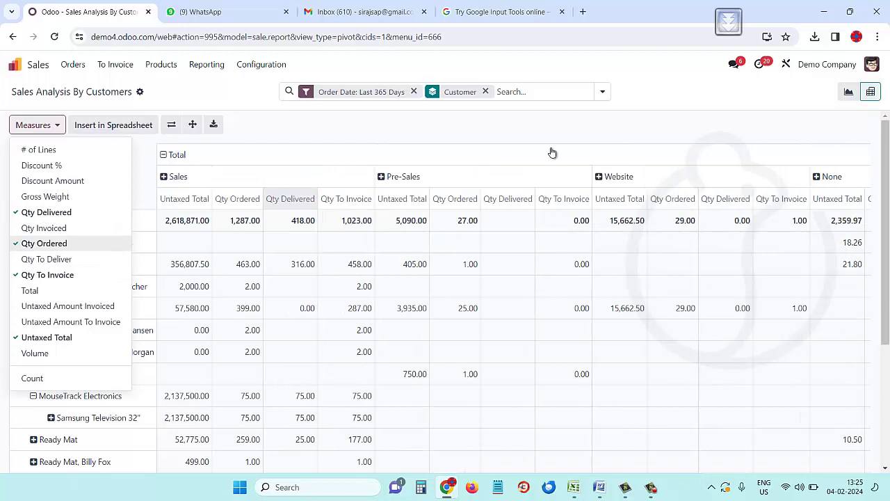
{"action": "left_click", "coordinate": [595, 129]}
{"action": "scroll", "coordinate": [607, 132], "scroll_direction": "down", "scroll_amount": 1}
{"action": "scroll", "coordinate": [119, 371], "scroll_direction": "down", "scroll_amount": 1}
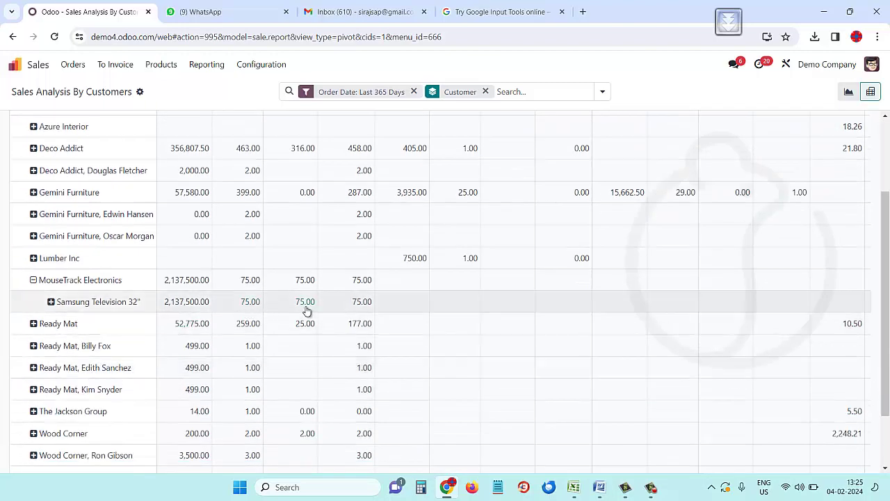
{"action": "scroll", "coordinate": [353, 309], "scroll_direction": "up", "scroll_amount": 2}
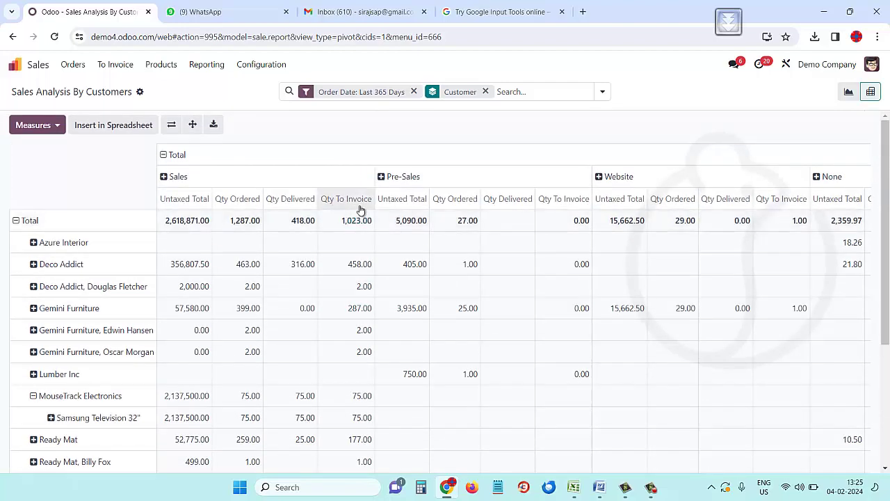
{"action": "scroll", "coordinate": [344, 340], "scroll_direction": "down", "scroll_amount": 3}
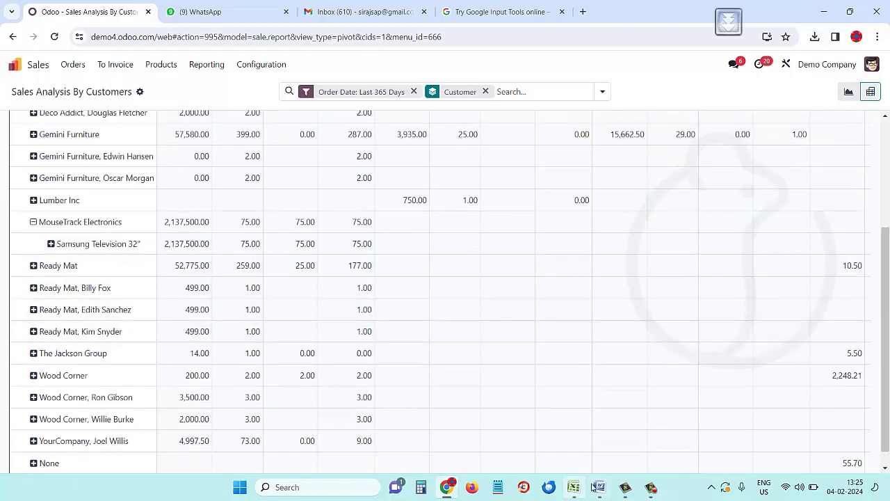
- Cross-check the pivot quantities against the Excel workbook
{"action": "left_click", "coordinate": [451, 488]}
{"action": "left_click", "coordinate": [175, 304]}
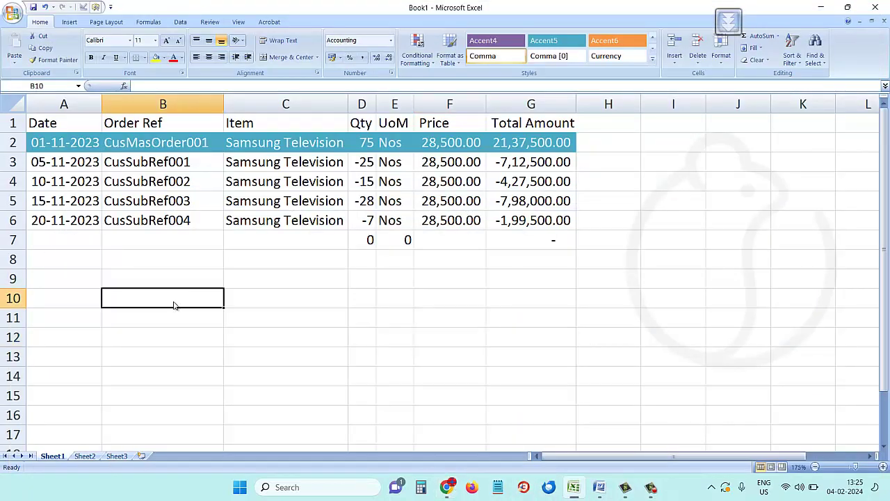
{"action": "left_click", "coordinate": [447, 486]}
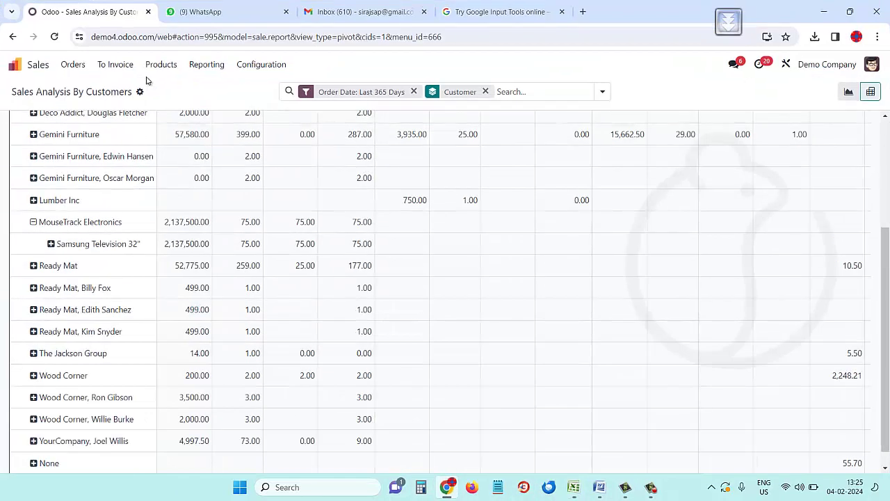
- Create a draft invoice from S00070, set the line quantity to 55, and confirm it as INV/2024/00005
{"action": "left_click", "coordinate": [15, 64]}
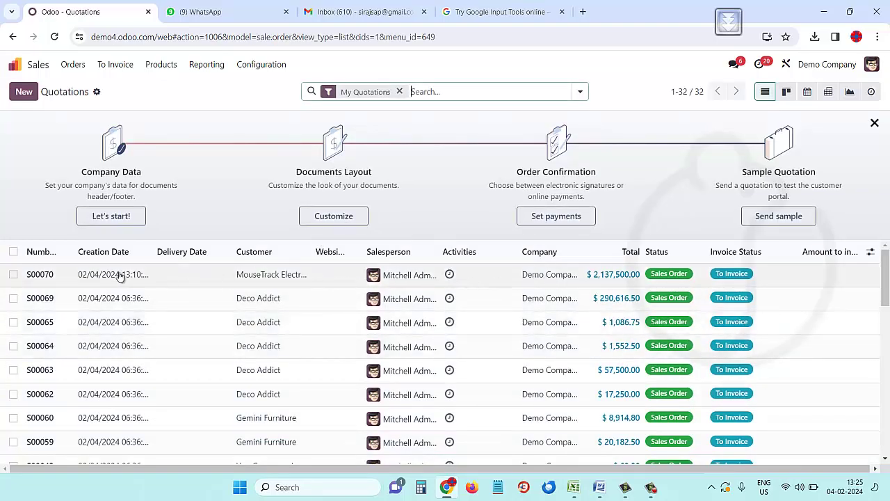
{"action": "left_click", "coordinate": [739, 276]}
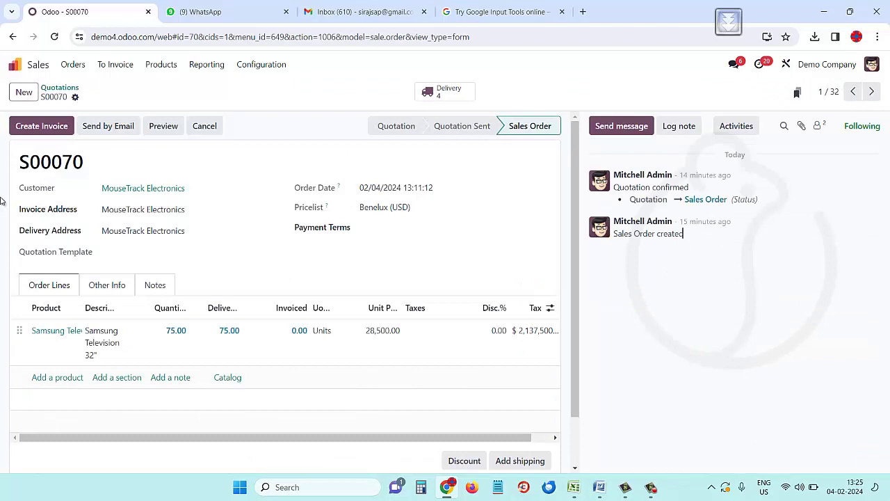
{"action": "left_click", "coordinate": [34, 127]}
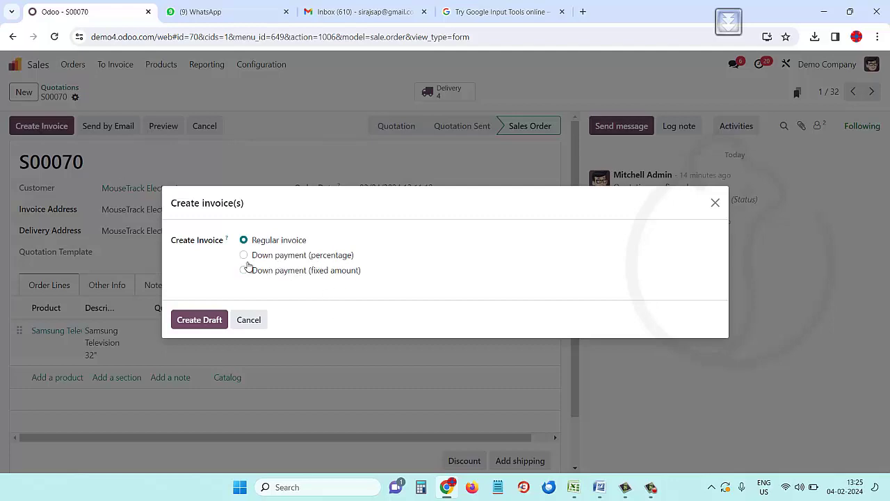
{"action": "left_click", "coordinate": [201, 320]}
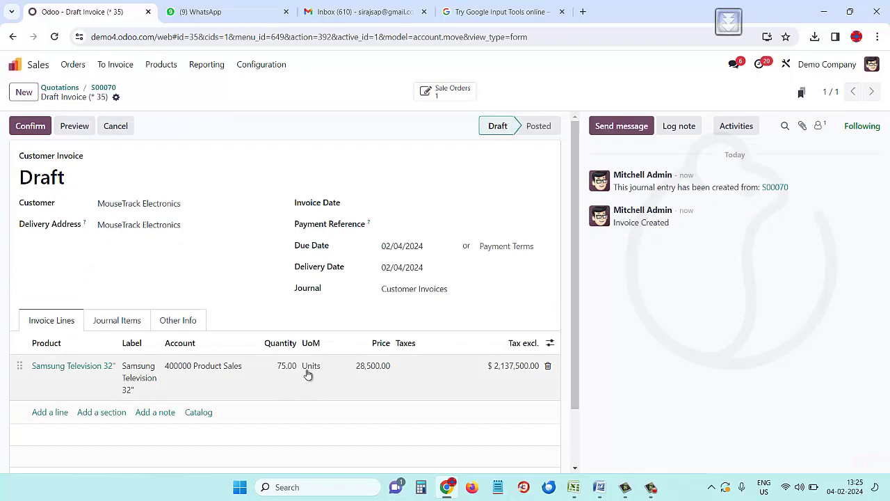
{"action": "left_click", "coordinate": [289, 372]}
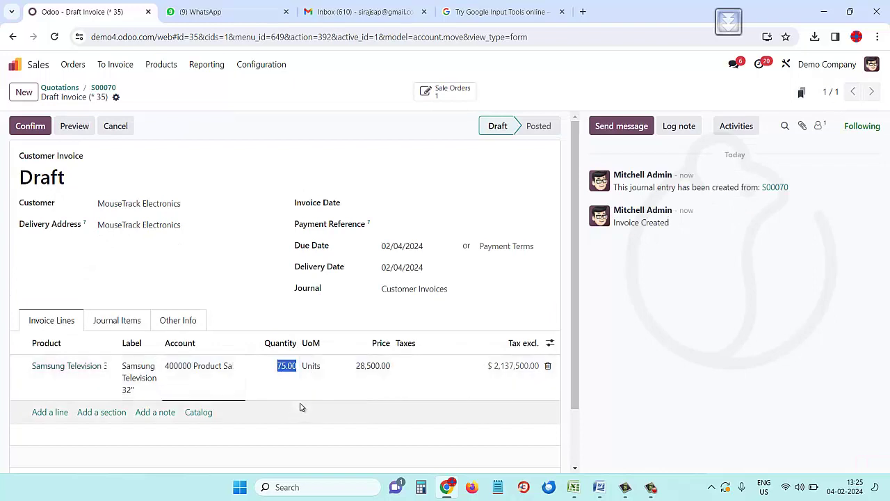
{"action": "type", "text": "55"}
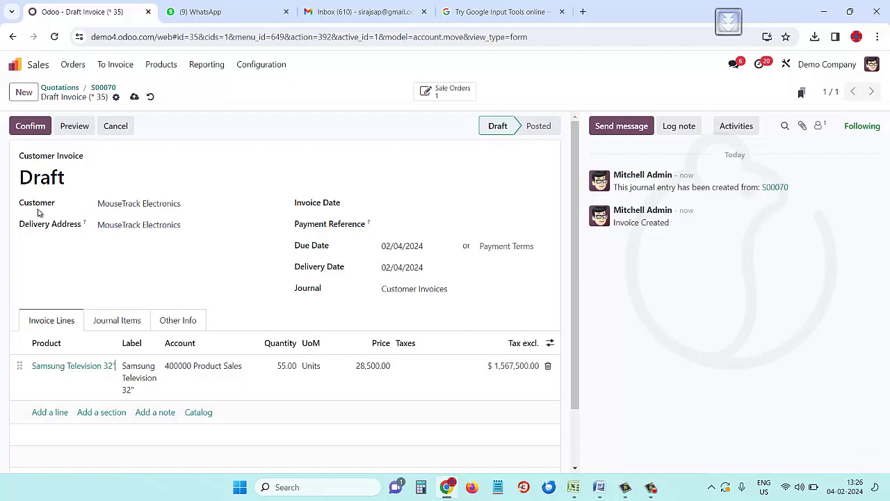
{"action": "left_click", "coordinate": [32, 125]}
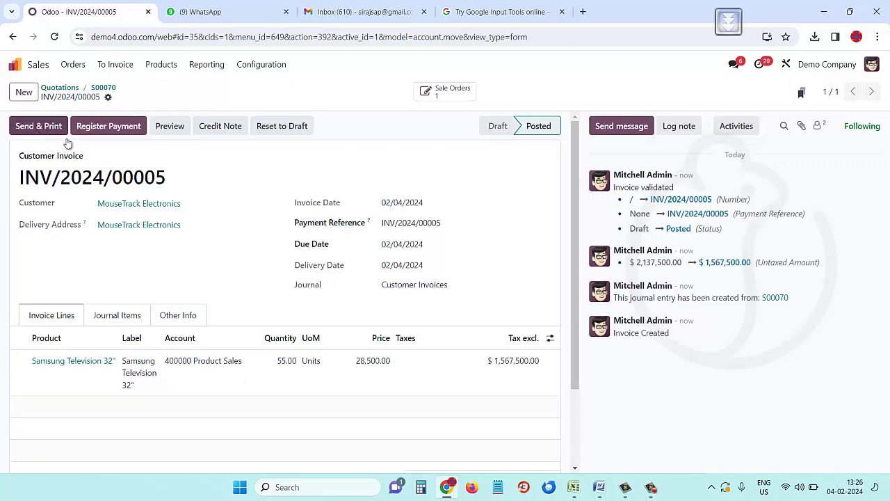
- Show the customer sales analysis as a pivot with MouseTrack Electronics broken down by product
{"action": "left_click", "coordinate": [208, 65]}
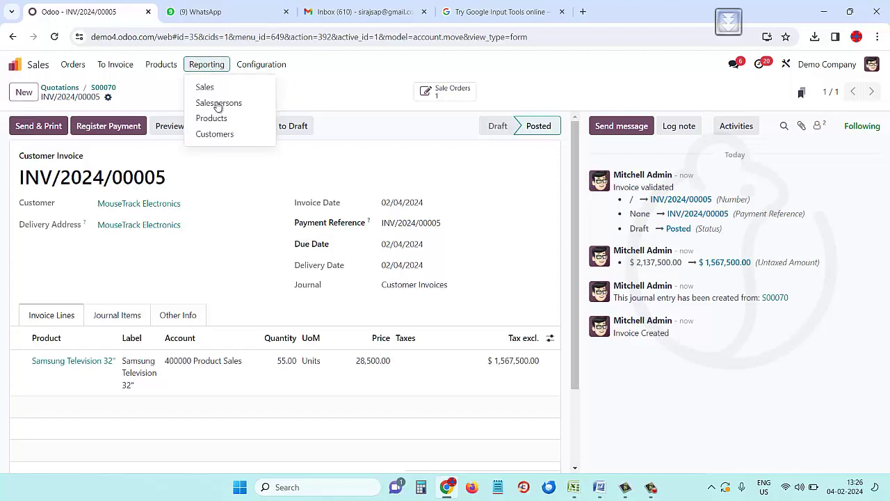
{"action": "left_click", "coordinate": [222, 135]}
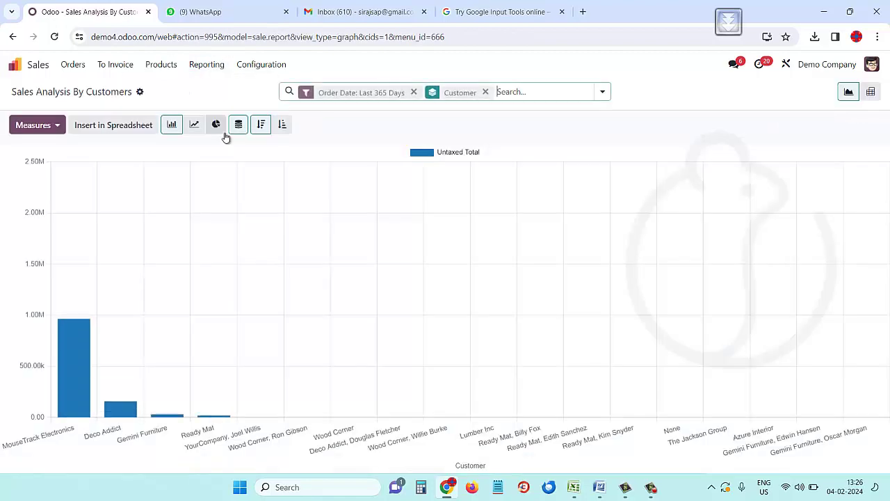
{"action": "left_click", "coordinate": [870, 91]}
{"action": "scroll", "coordinate": [134, 311], "scroll_direction": "down", "scroll_amount": 3}
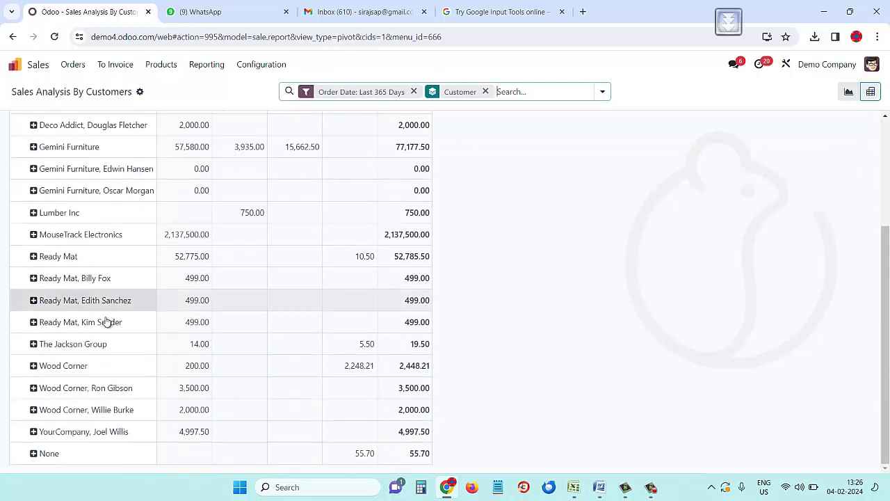
{"action": "left_click", "coordinate": [34, 235]}
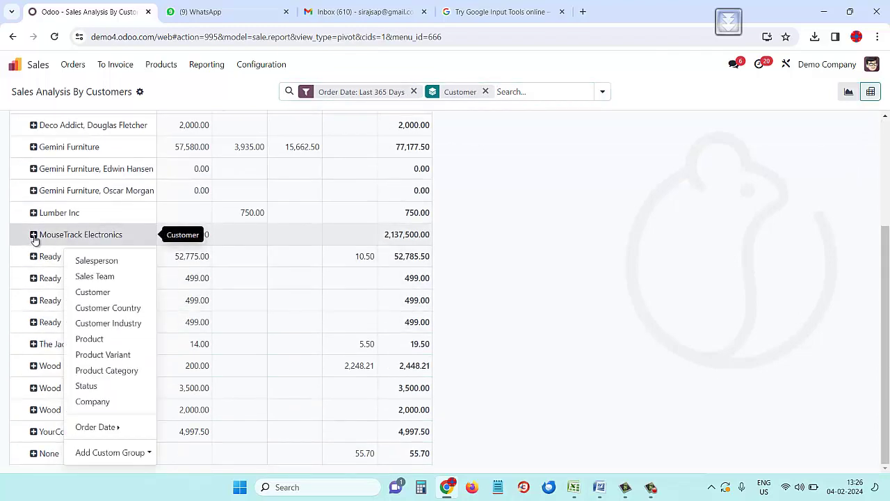
{"action": "left_click", "coordinate": [91, 339]}
{"action": "scroll", "coordinate": [17, 161], "scroll_direction": "up", "scroll_amount": 3}
- Add Qty Ordered, Delivered, Invoiced and To Invoice measures, showing 75, 75, 55 and 20
{"action": "left_click", "coordinate": [42, 128]}
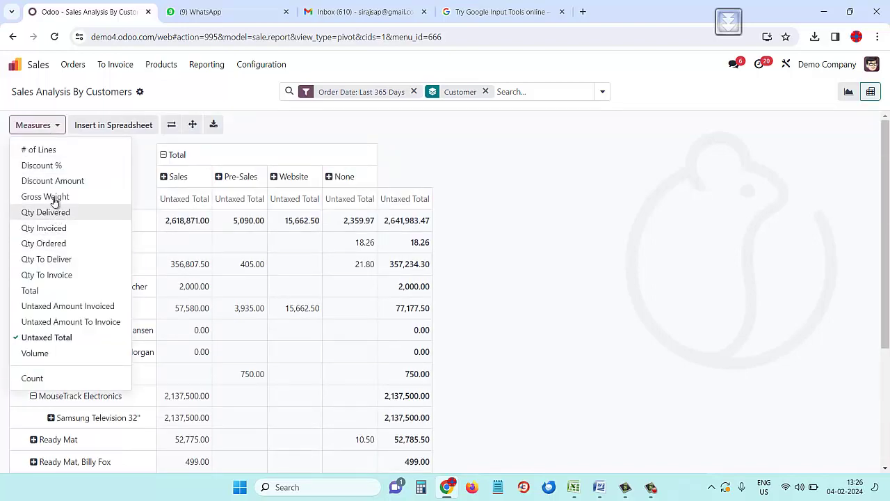
{"action": "left_click", "coordinate": [56, 244]}
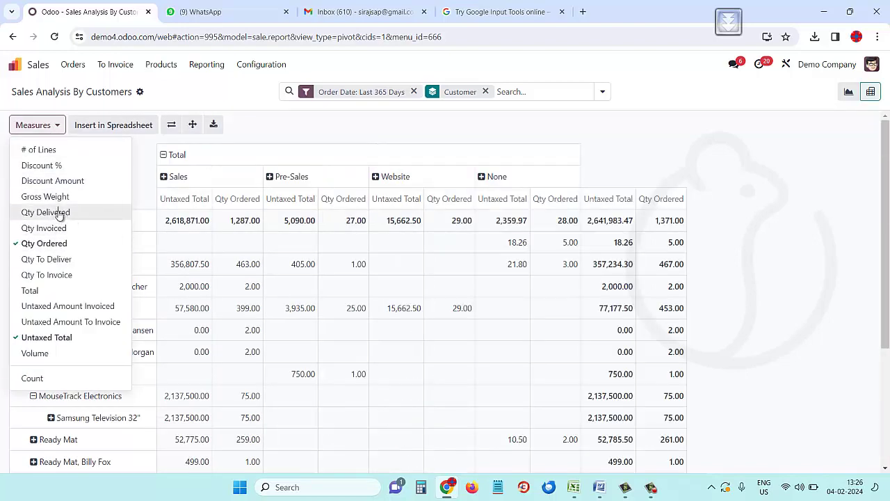
{"action": "left_click", "coordinate": [60, 214]}
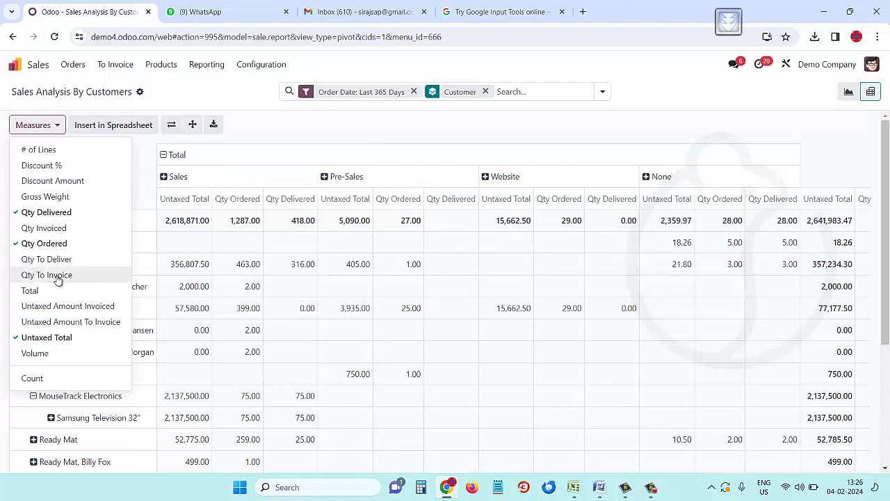
{"action": "left_click", "coordinate": [50, 228]}
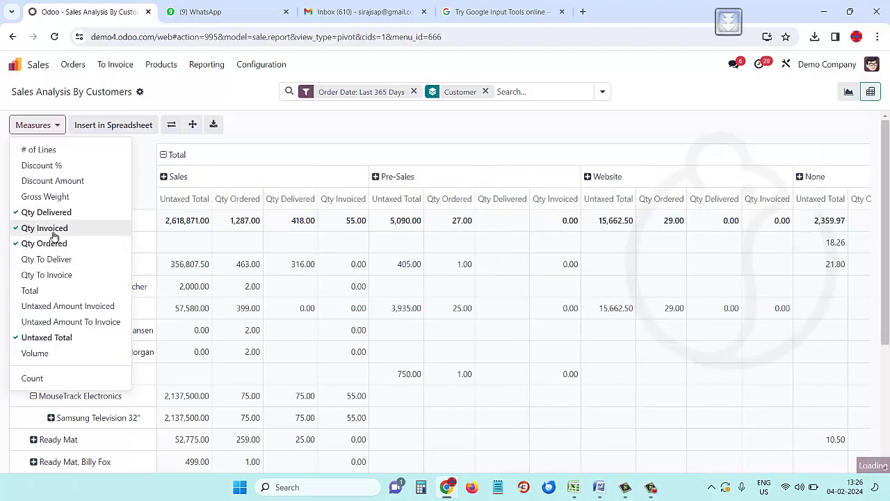
{"action": "left_click", "coordinate": [61, 278]}
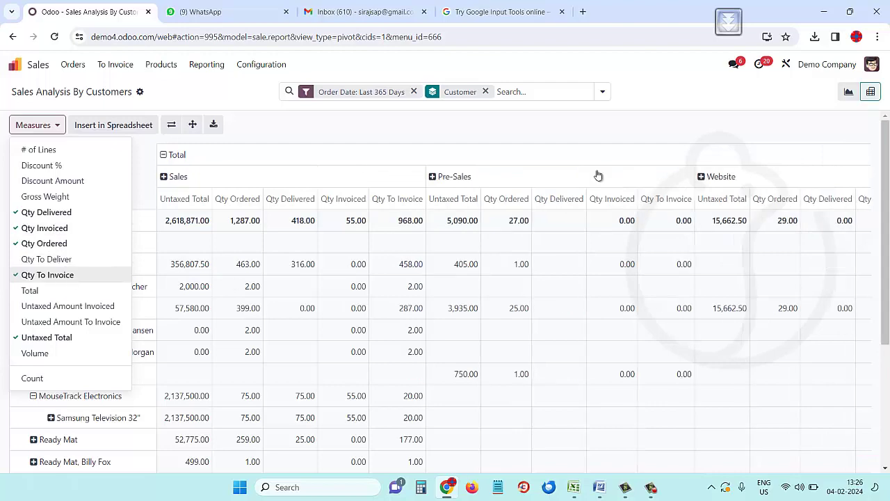
{"action": "left_click", "coordinate": [632, 124]}
{"action": "scroll", "coordinate": [239, 330], "scroll_direction": "down", "scroll_amount": 2}
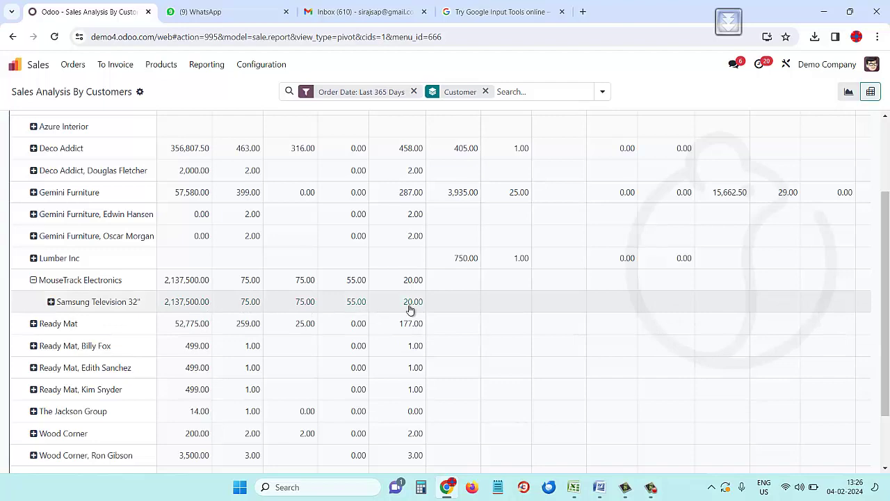
{"action": "scroll", "coordinate": [403, 219], "scroll_direction": "up", "scroll_amount": 2}
{"action": "scroll", "coordinate": [403, 212], "scroll_direction": "down", "scroll_amount": 2}
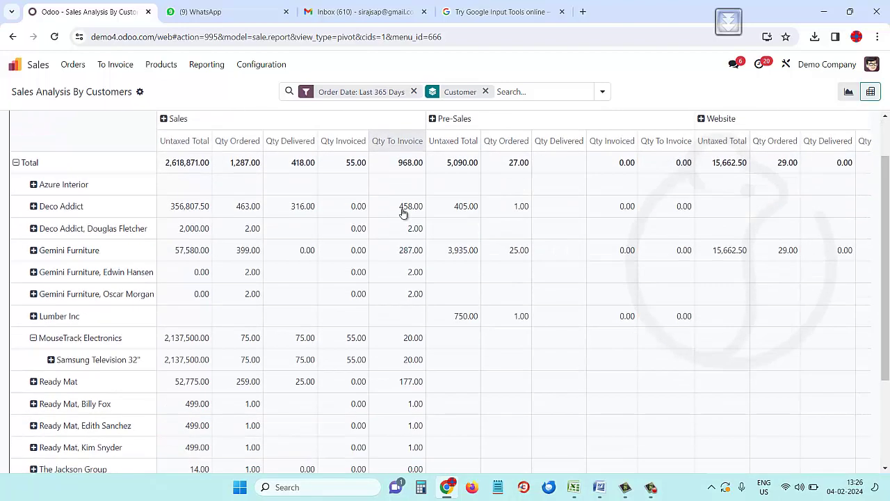
{"action": "scroll", "coordinate": [402, 213], "scroll_direction": "down", "scroll_amount": 1}
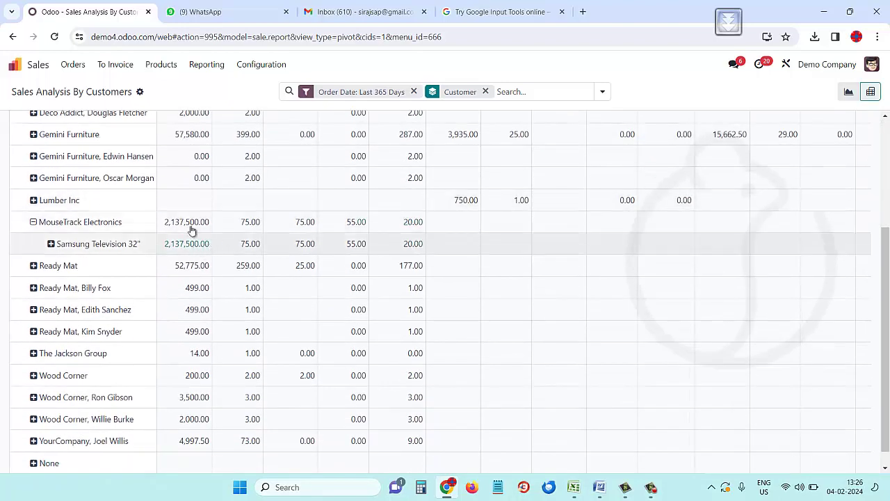
{"action": "left_click", "coordinate": [14, 64]}
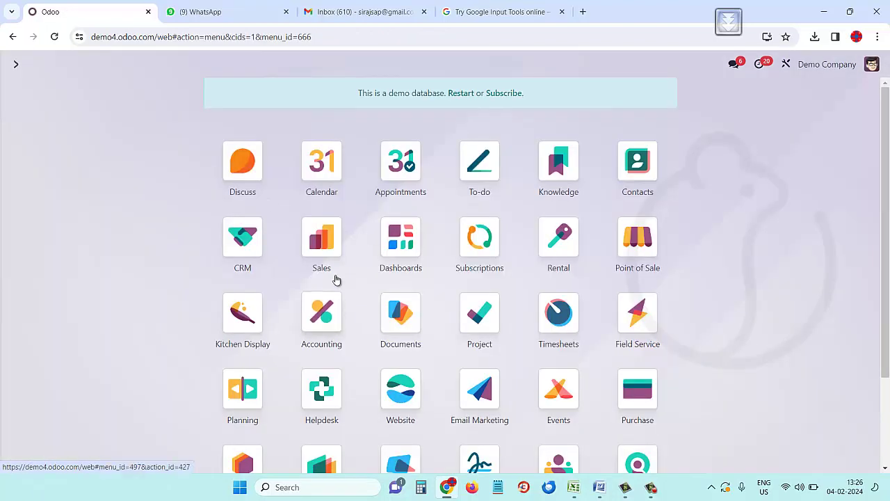
- Create and confirm invoice INV/2024/00006 on S00070 for the remaining 20 televisions
{"action": "left_click", "coordinate": [318, 251]}
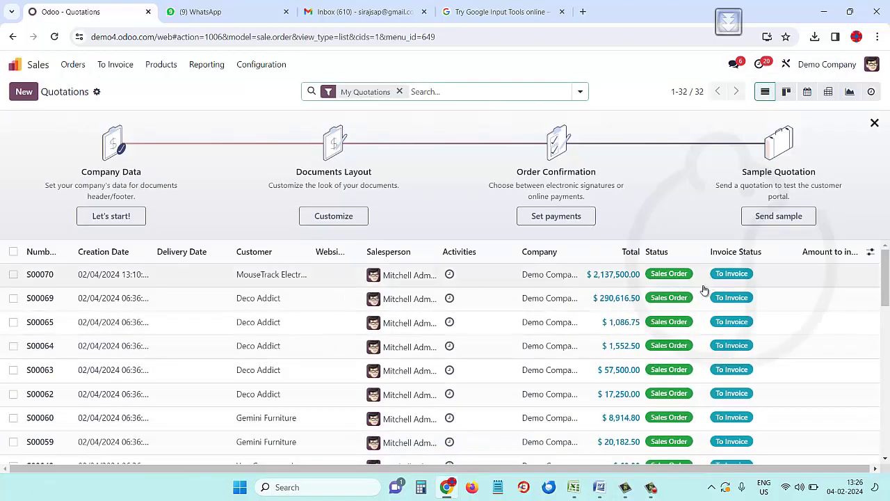
{"action": "left_click", "coordinate": [738, 280]}
{"action": "left_click", "coordinate": [50, 127]}
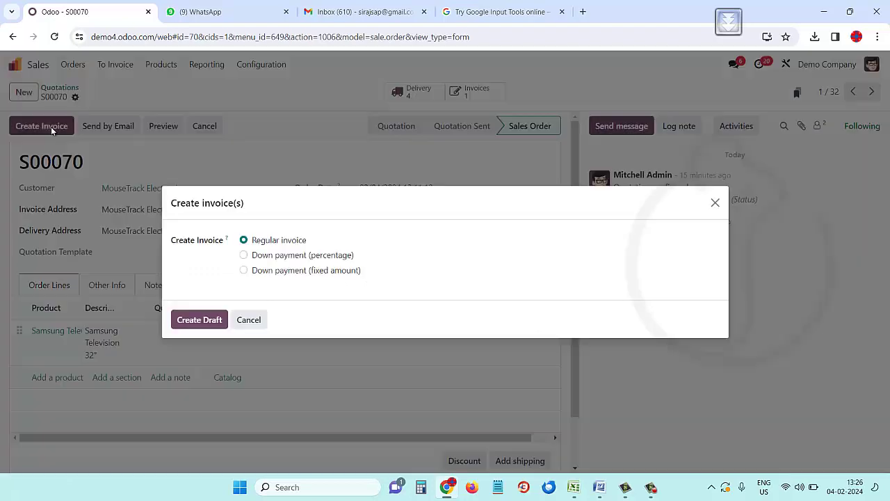
{"action": "left_click", "coordinate": [200, 321]}
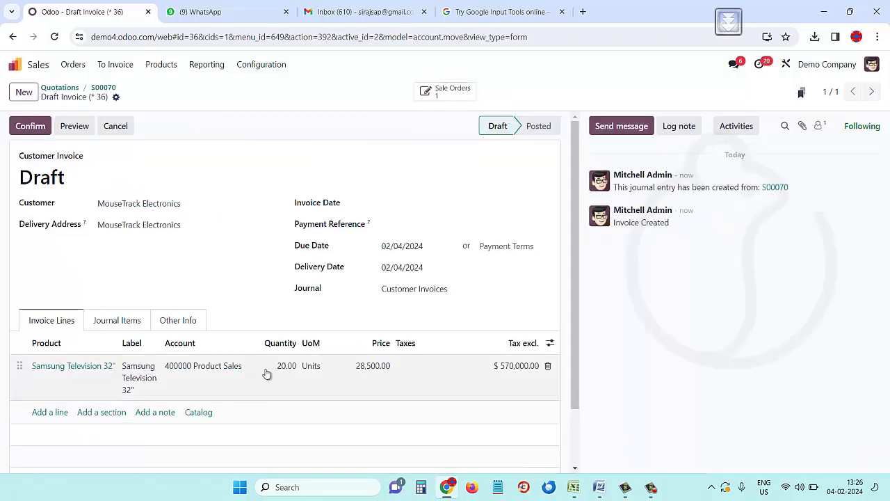
{"action": "left_click", "coordinate": [31, 126]}
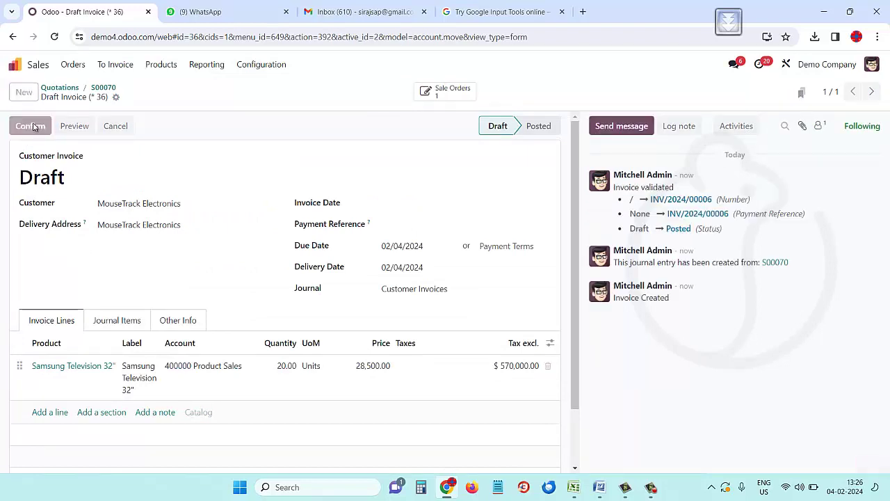